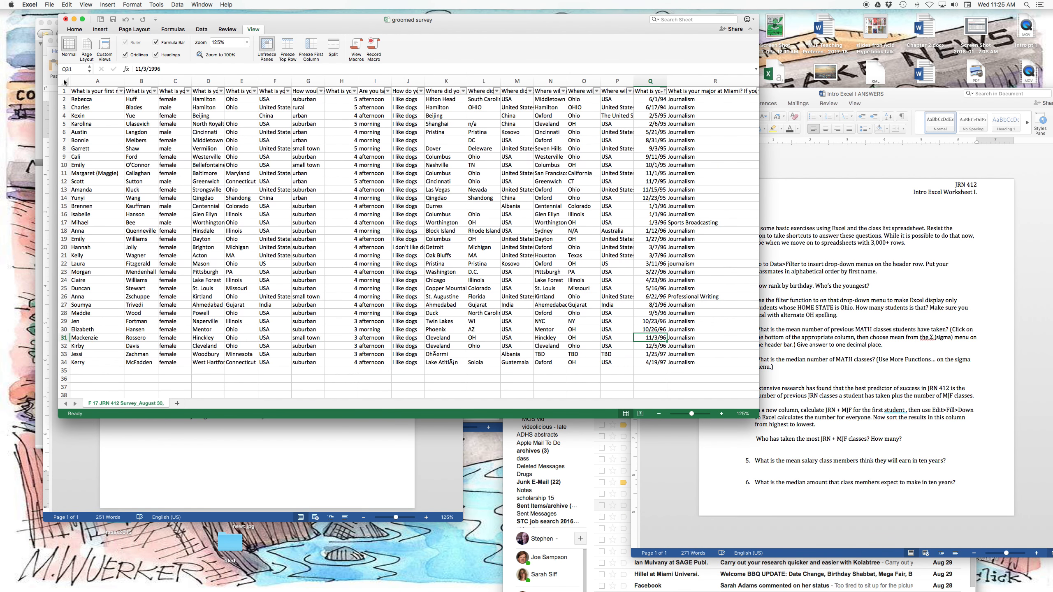
click(64, 82)
Select the whole survey sheet, then turn its header-row filter off and back on.
click(176, 4)
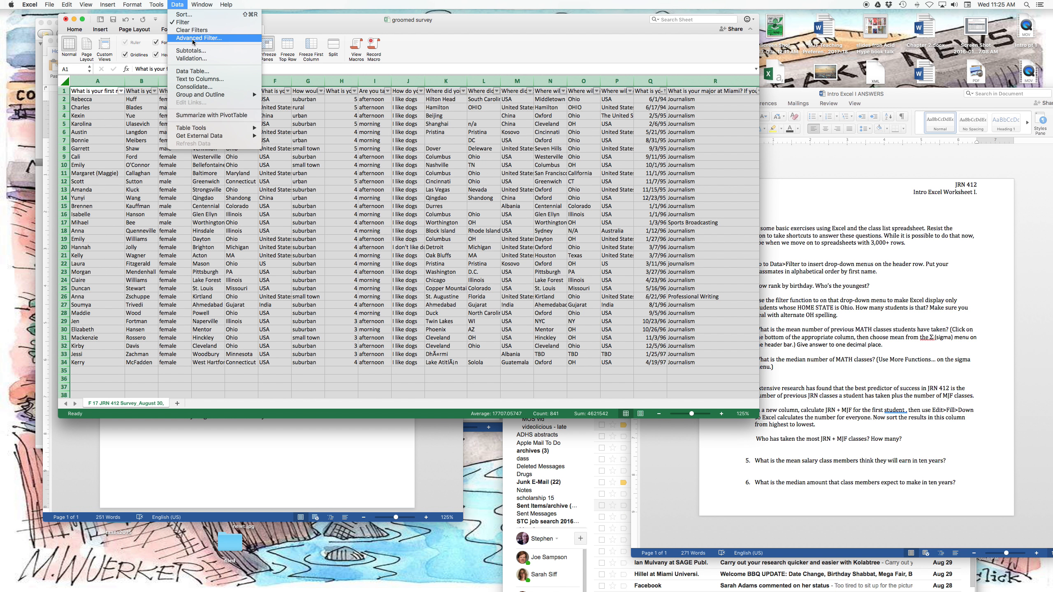
click(183, 22)
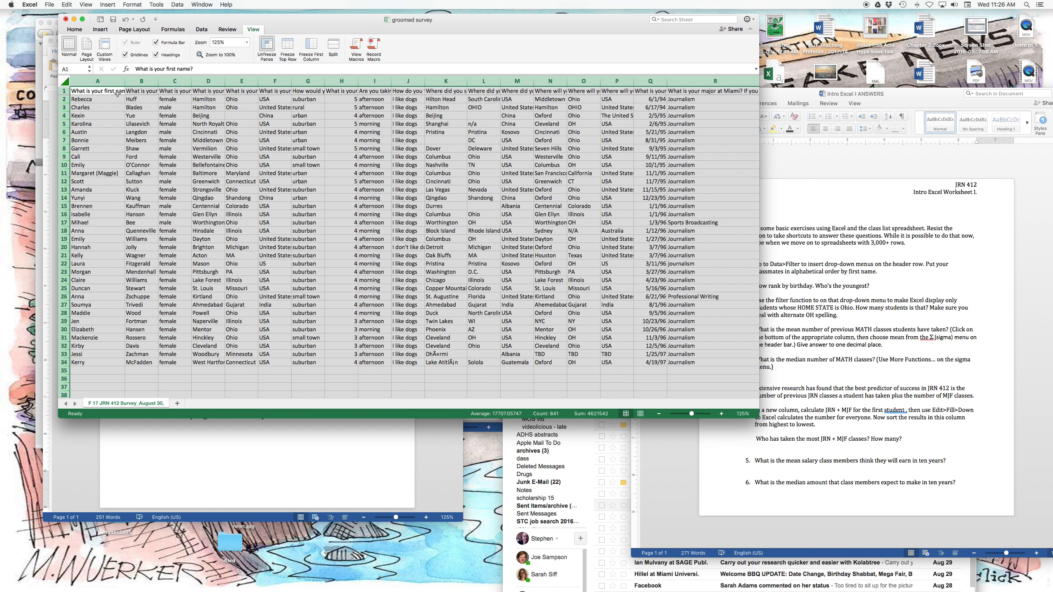
click(177, 5)
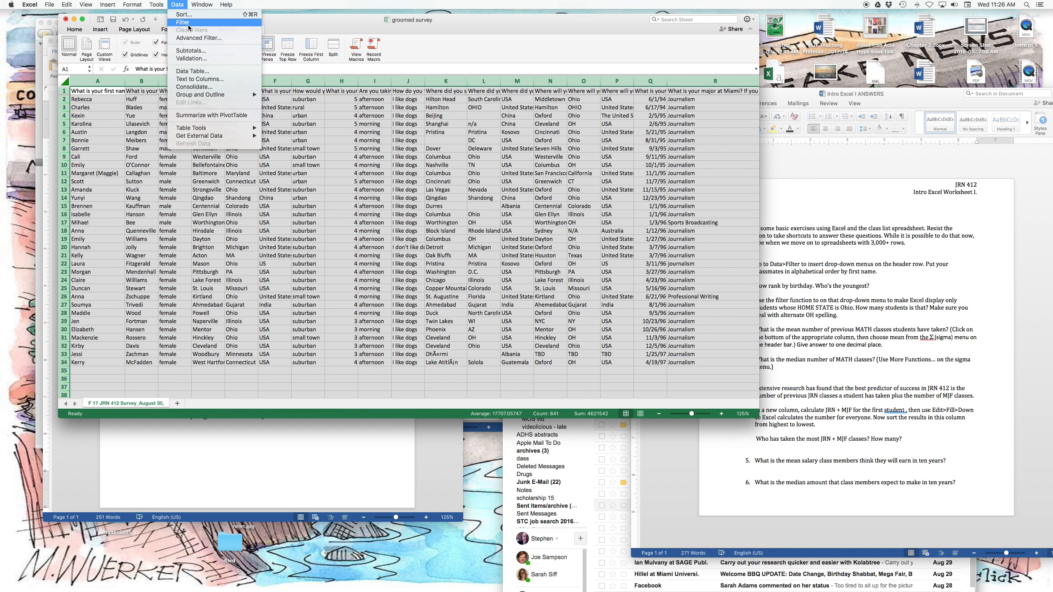
click(185, 22)
scroll(147, 103, right, 10)
scroll(131, 96, left, 10)
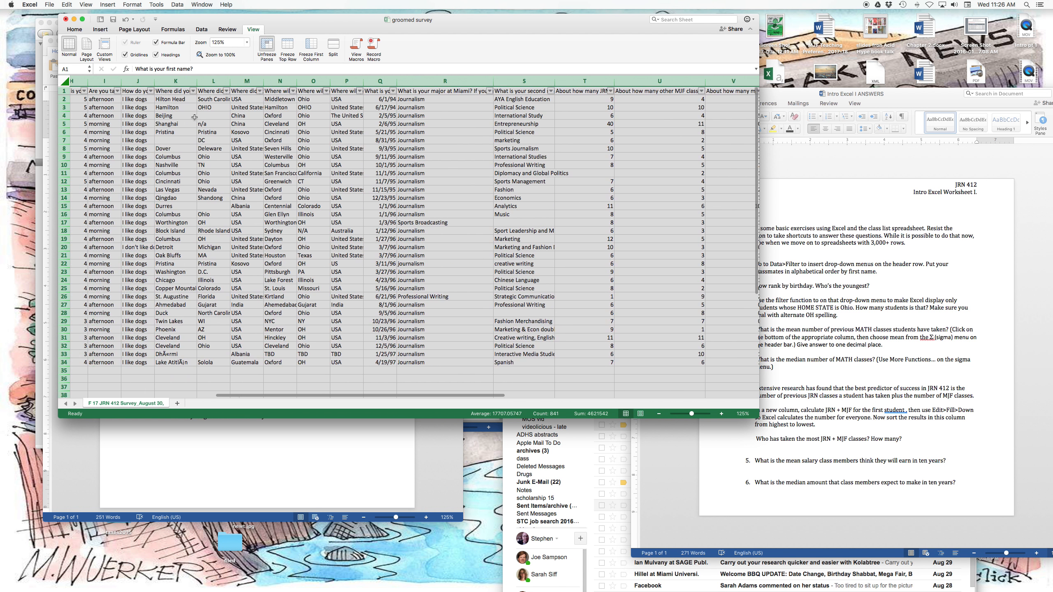
Sort the survey rows alphabetically by first name in ascending order.
click(828, 188)
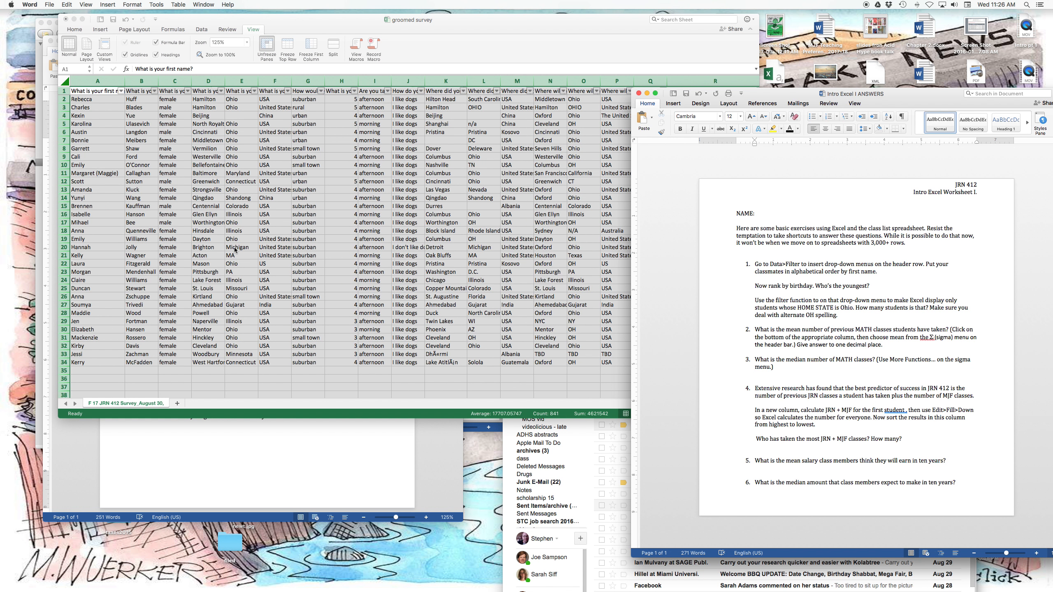
click(121, 90)
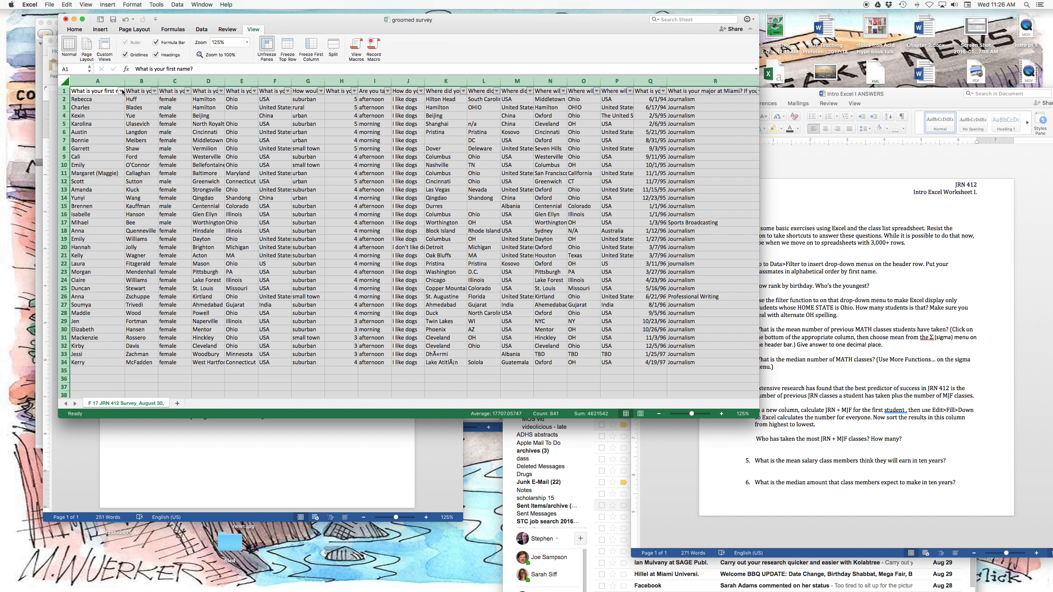
click(122, 91)
click(147, 122)
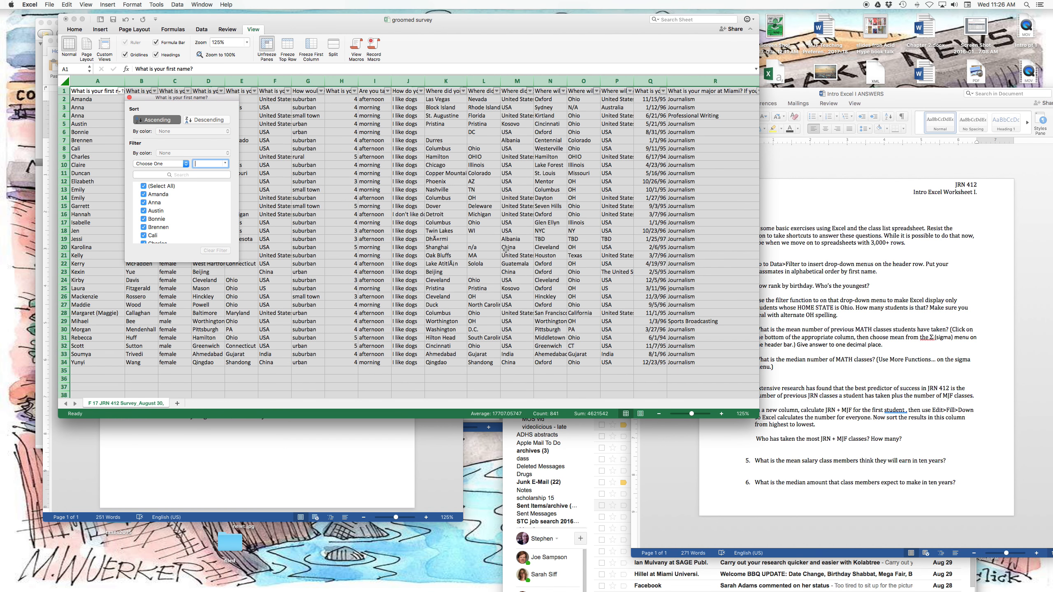
Sort the survey rows by the birthday column in ascending order.
click(781, 287)
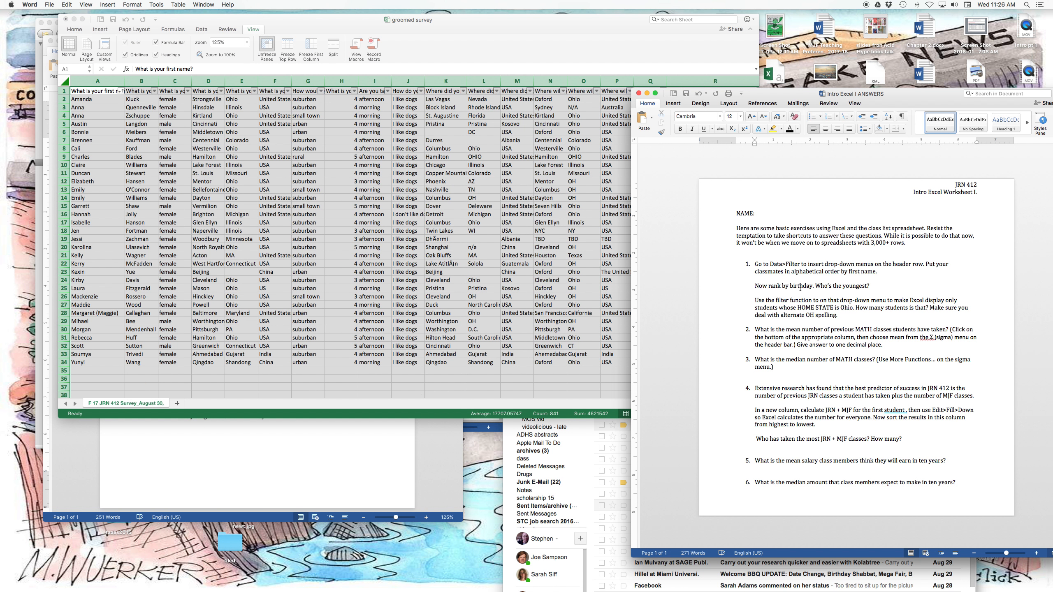
scroll(352, 189, right, 4)
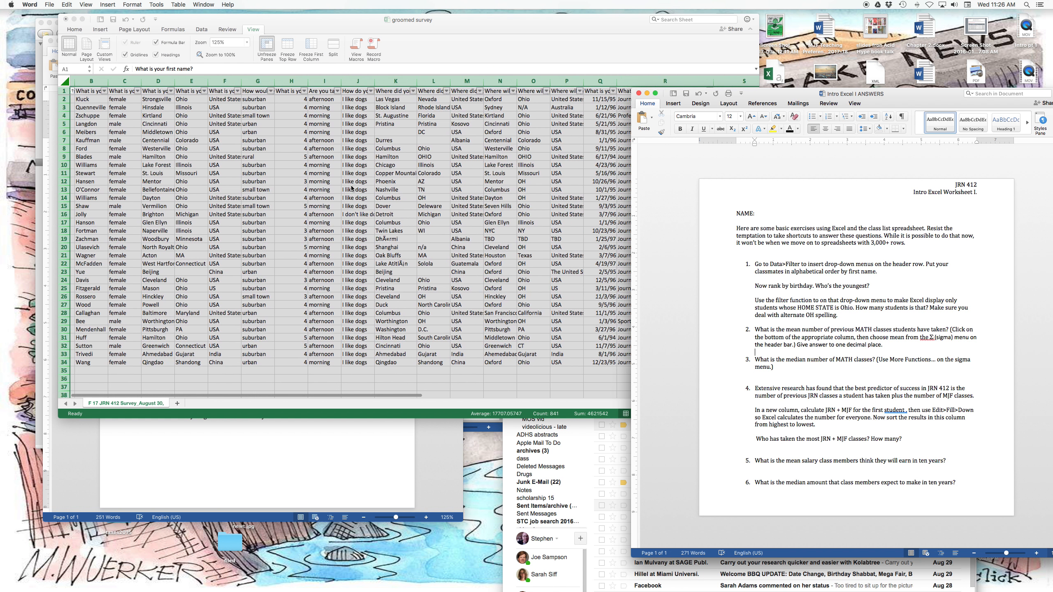
scroll(356, 188, right, 3)
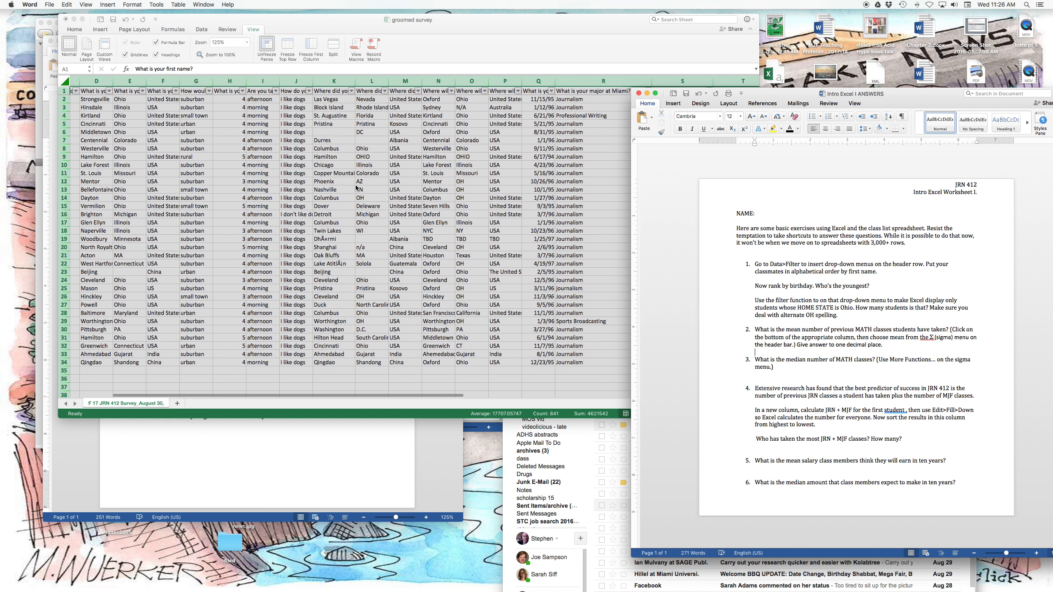
click(544, 82)
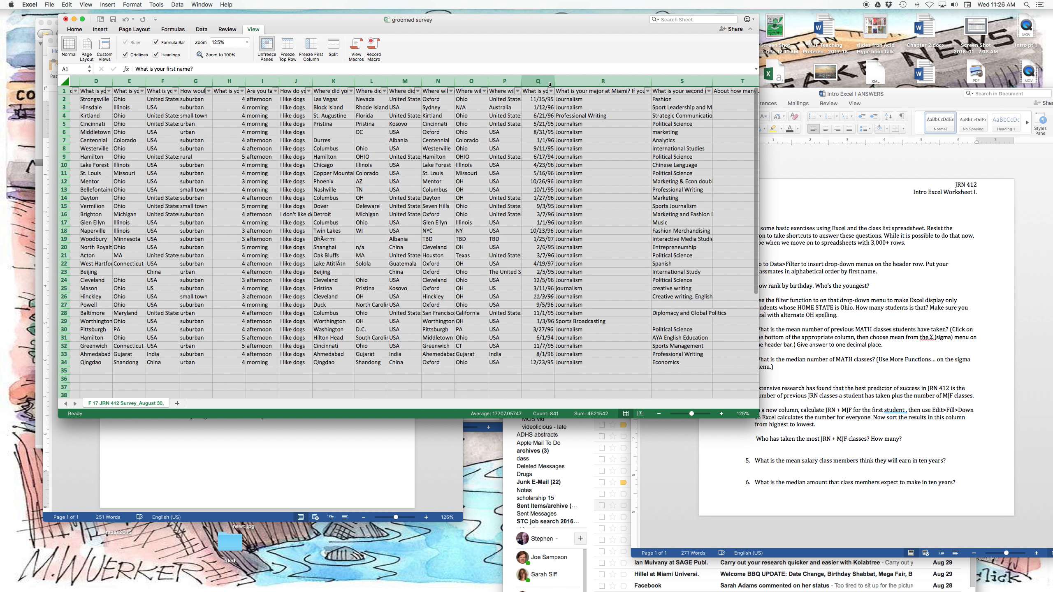
click(542, 81)
click(550, 90)
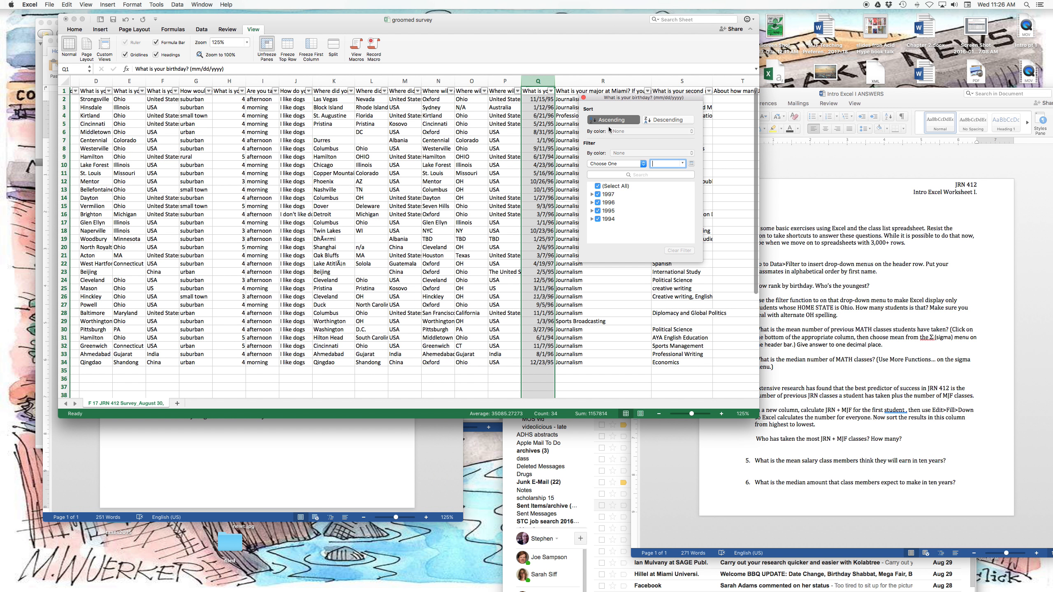
click(551, 91)
click(551, 91)
click(613, 120)
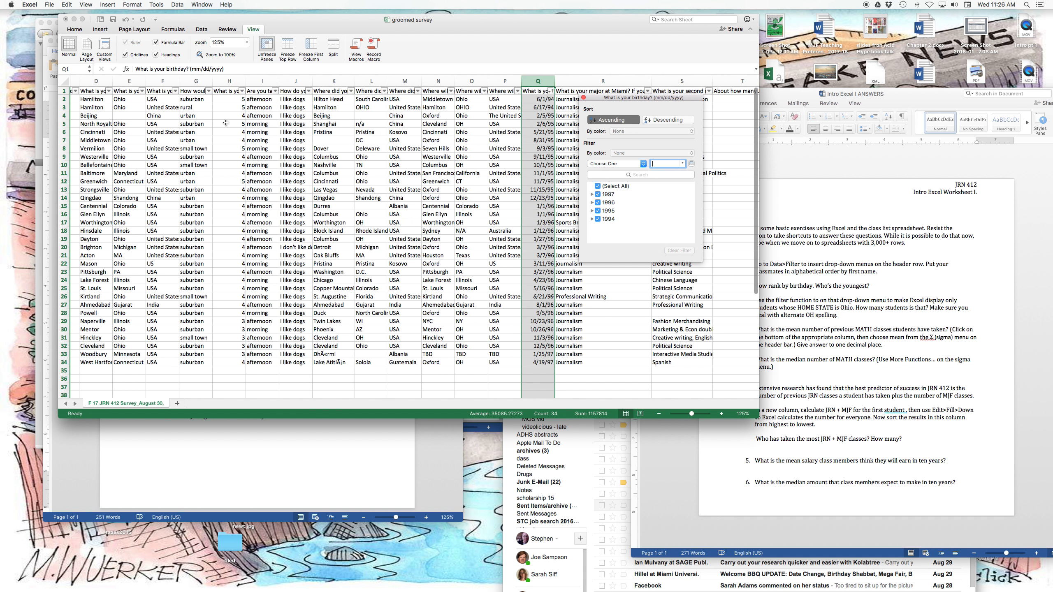
Switch to the Word worksheet and answer the youngest-student question in bold with the full name from the first data row.
scroll(360, 145, left, 5)
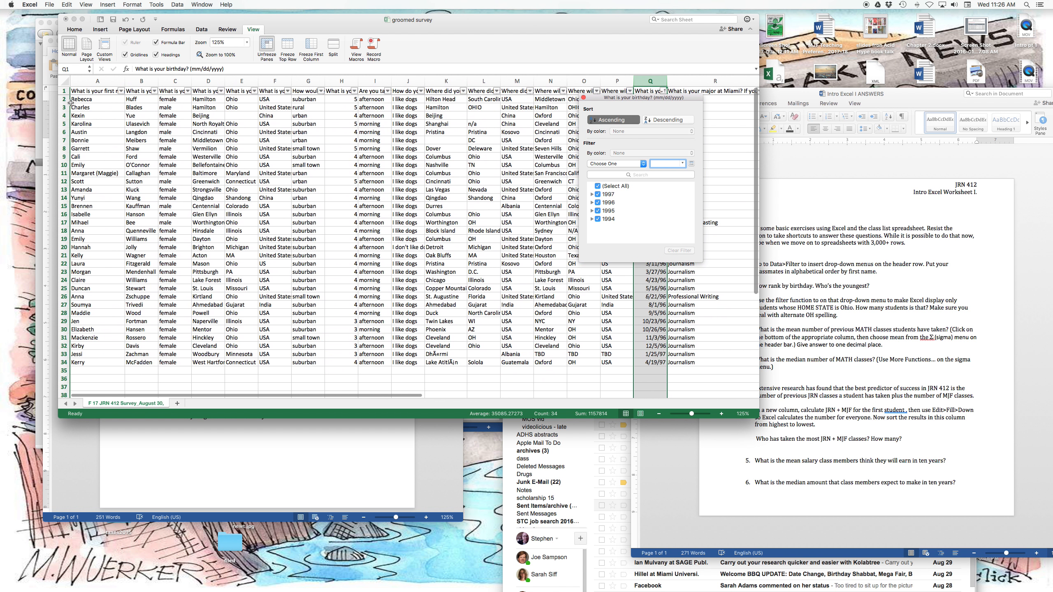
click(68, 100)
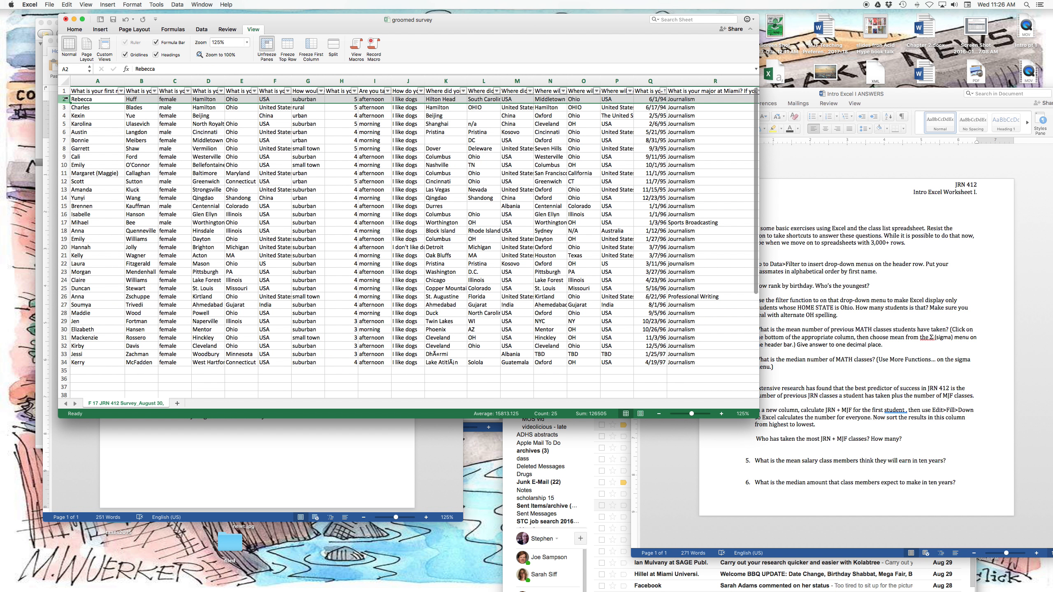
click(870, 277)
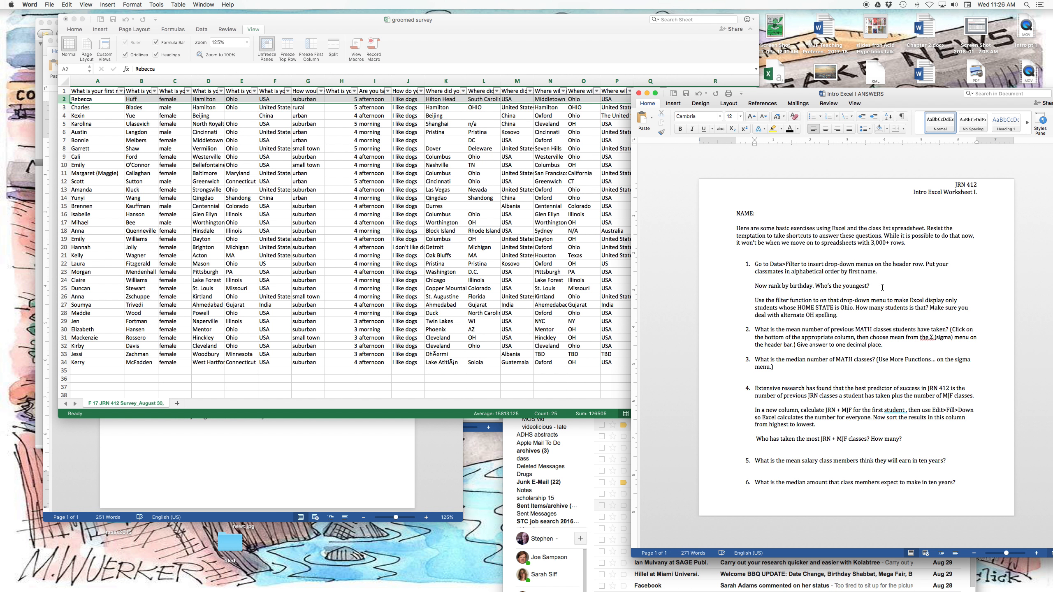
click(894, 286)
text(/r)
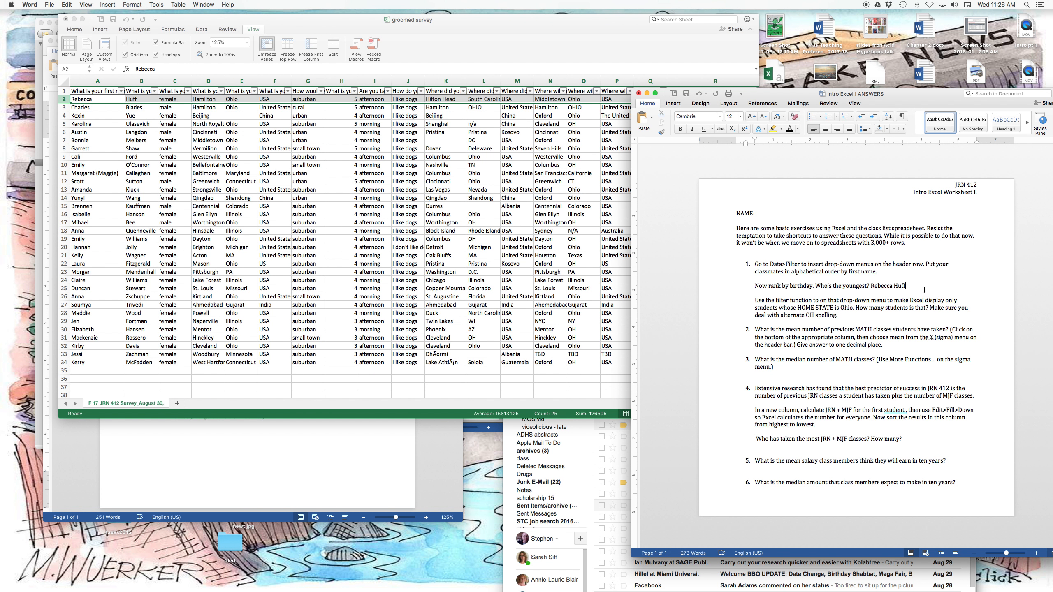
drag(925, 289, 871, 287)
key(super+b)
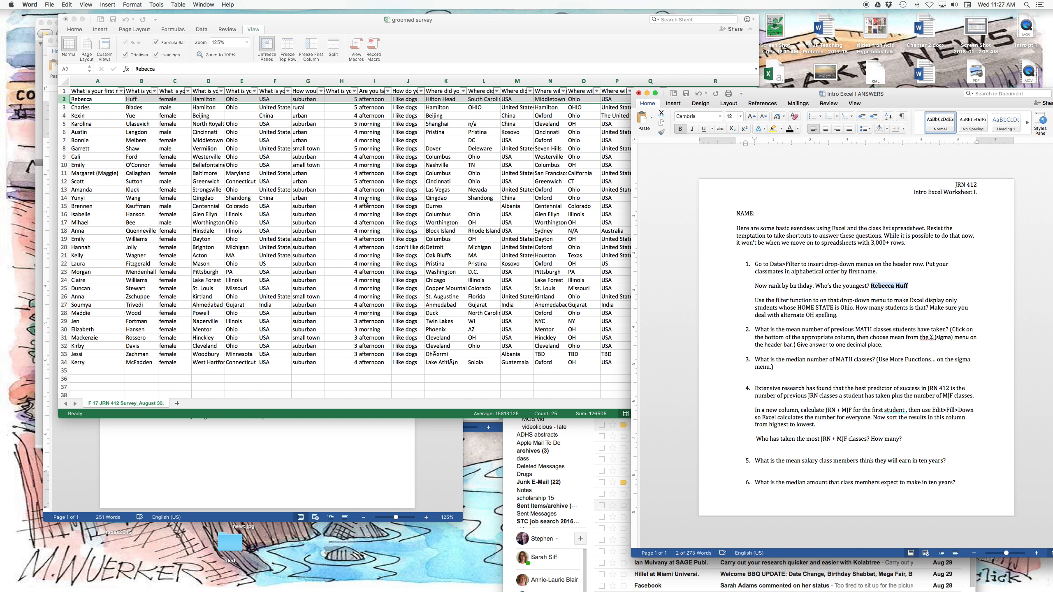
In the Excel survey, filter the hometown state column to Ohio only and move the filter window off the listed rows.
click(62, 89)
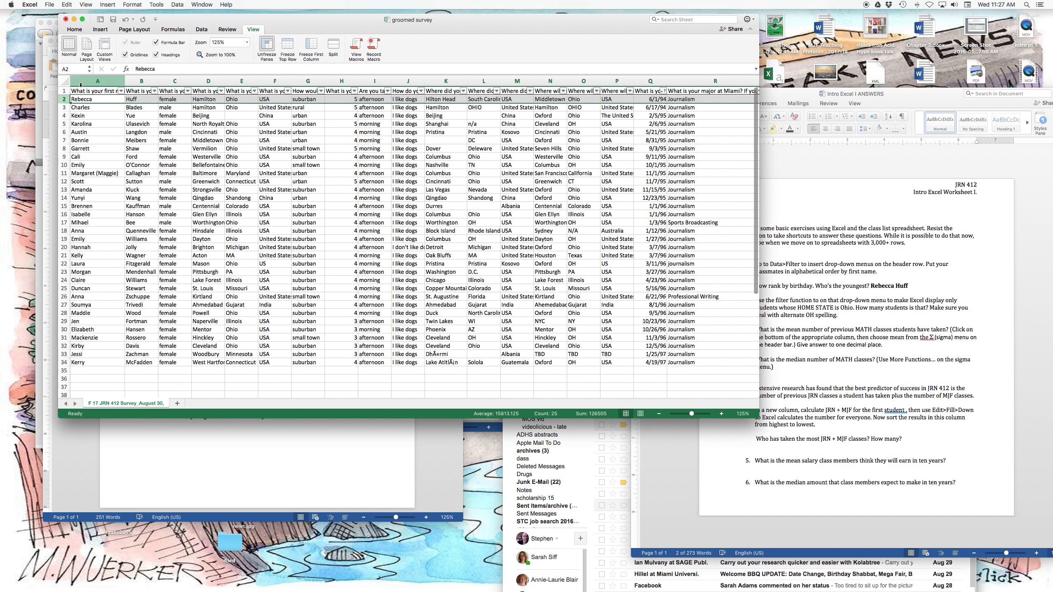
click(255, 91)
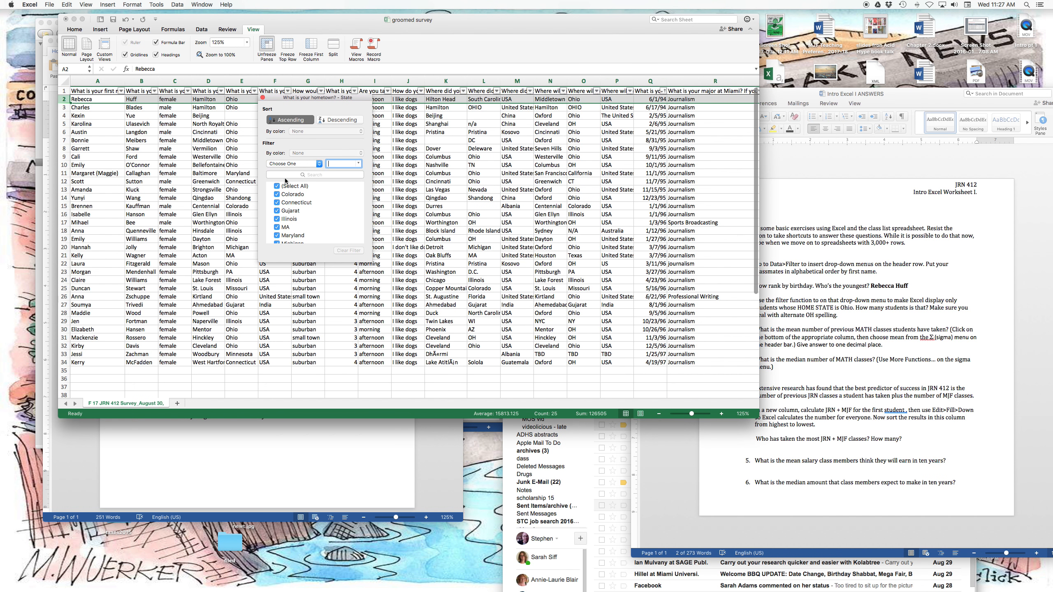
scroll(297, 206, down, 3)
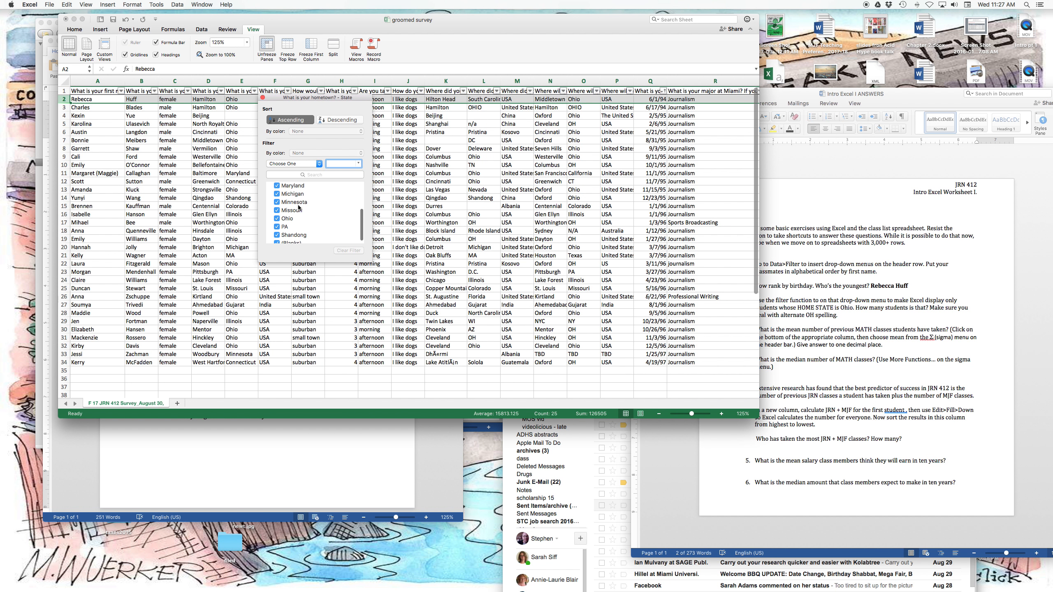
scroll(296, 205, up, 3)
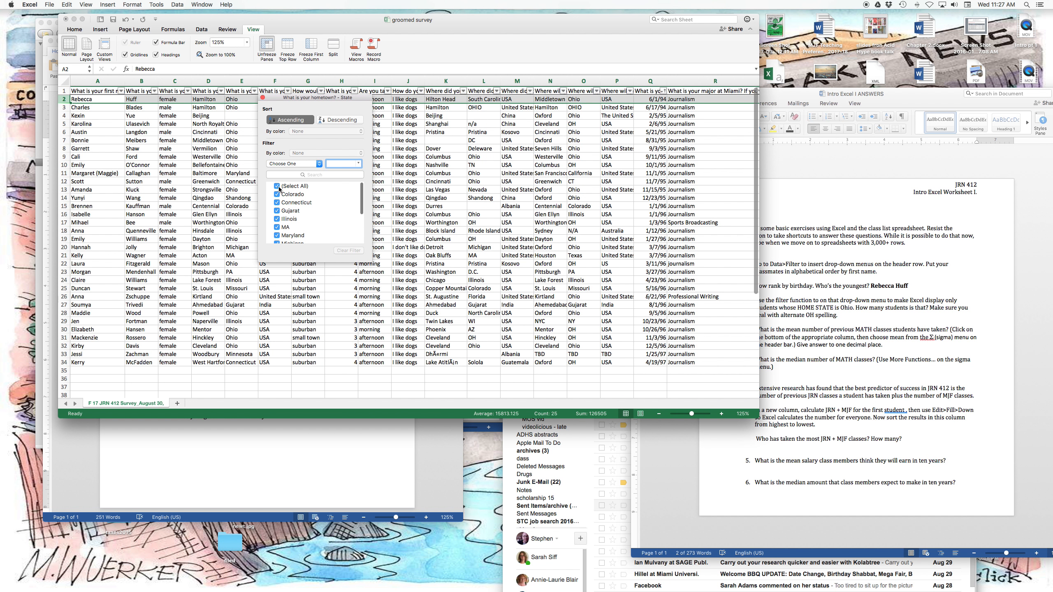
click(279, 189)
scroll(279, 207, down, 5)
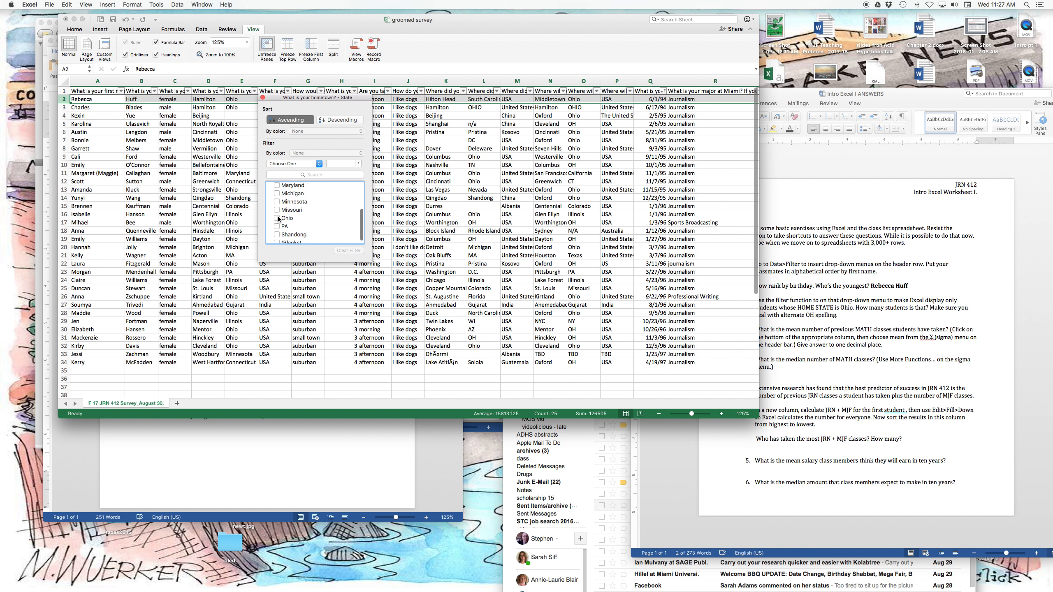
click(278, 218)
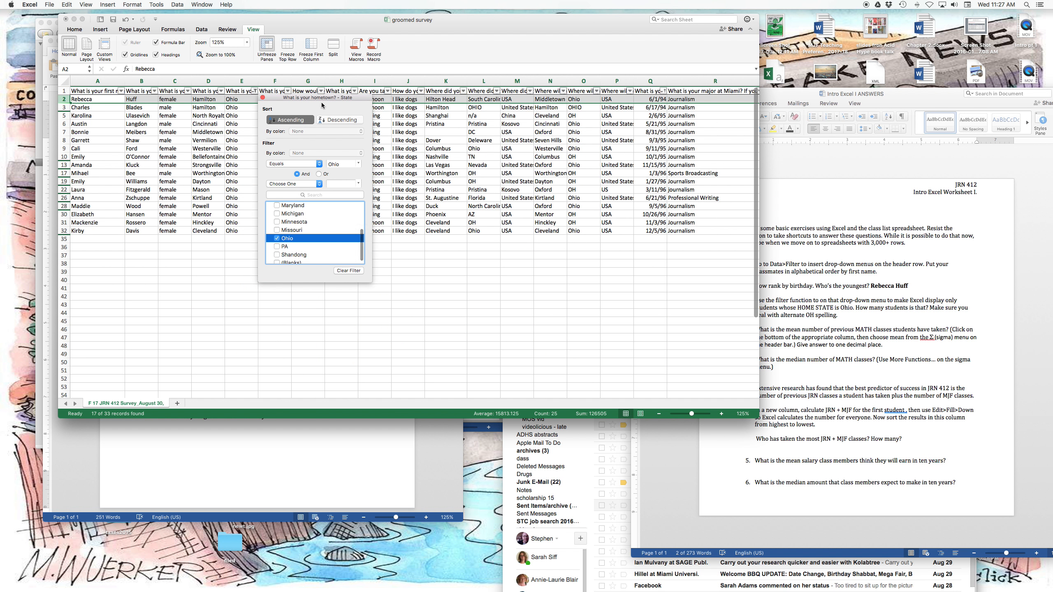
drag(318, 99, 578, 174)
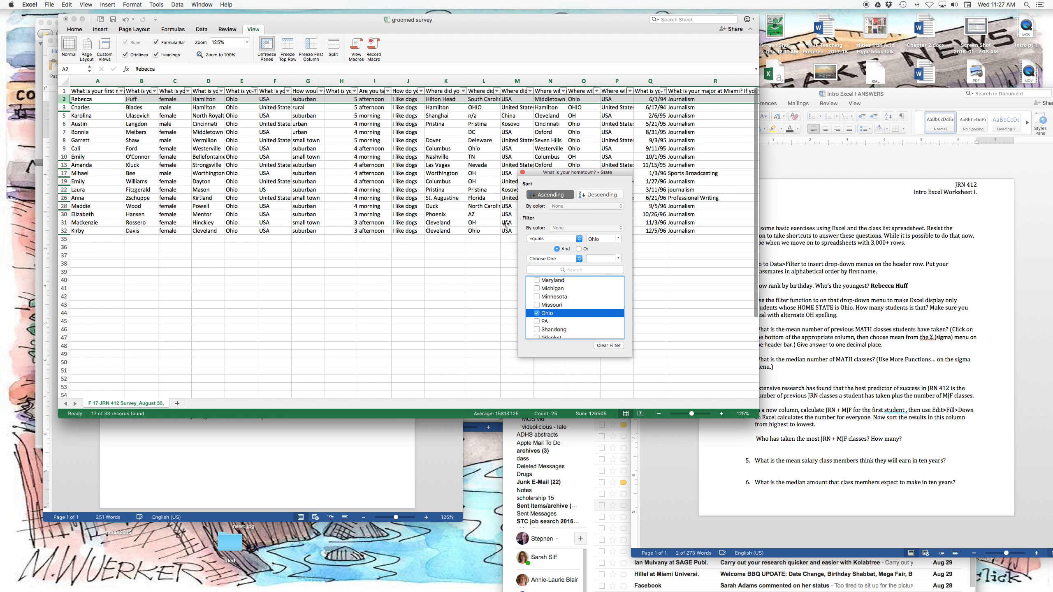
In the Word worksheet, answer the home-state question in bold with "17 from Ohio".
click(874, 332)
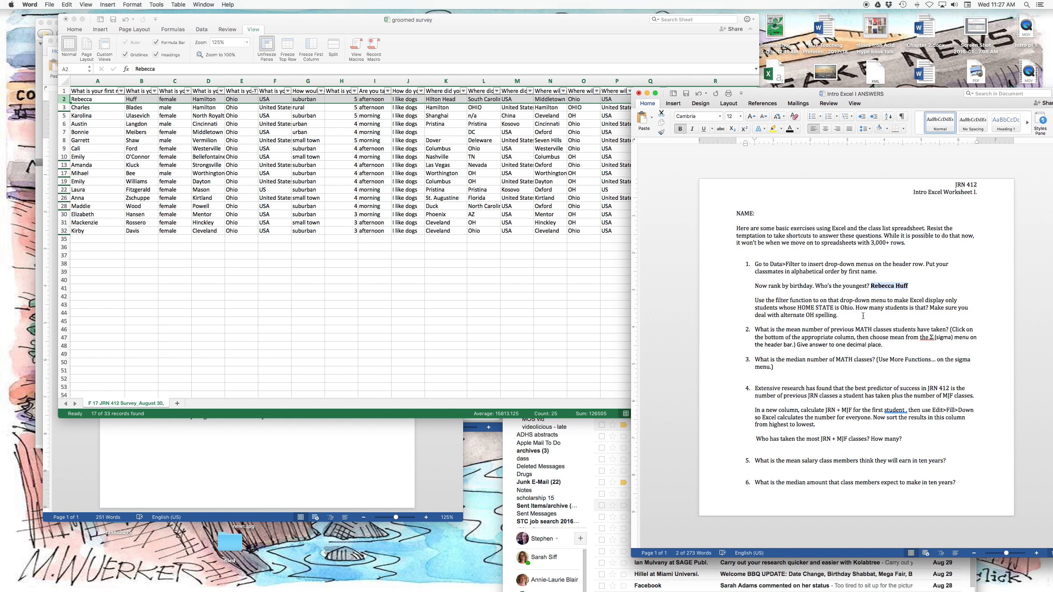
click(863, 315)
key(super+b)
text(17 from Ohio)
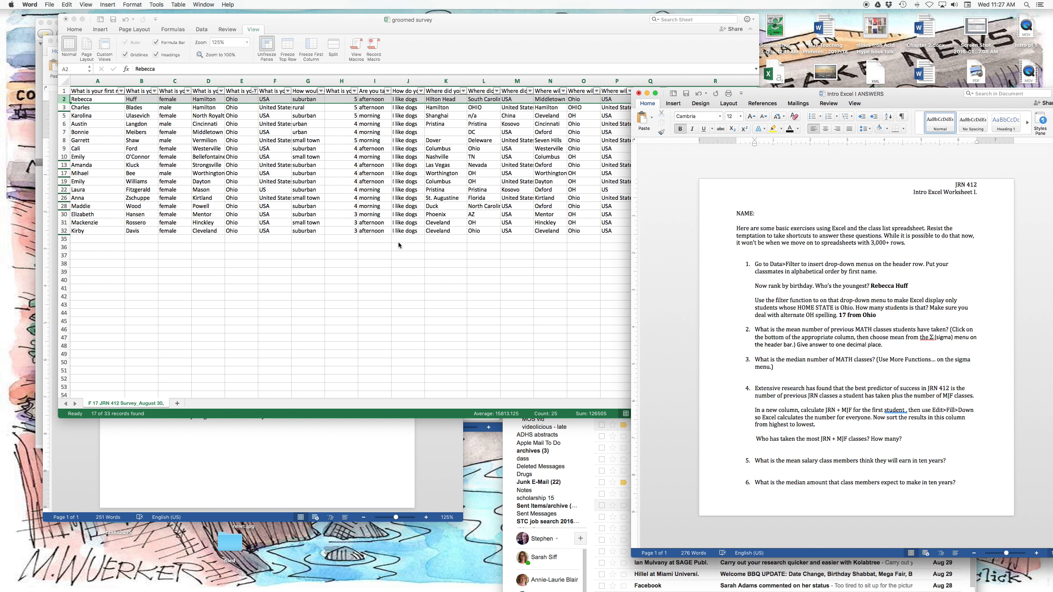
Back in the Excel survey, restore all states in the hometown state filter and close it.
click(352, 213)
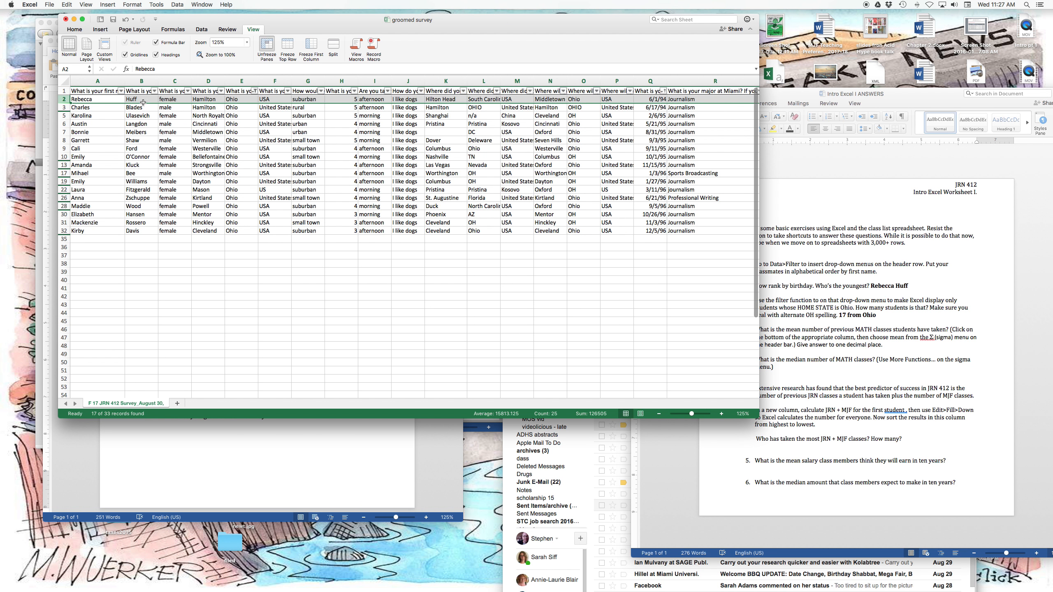
click(255, 91)
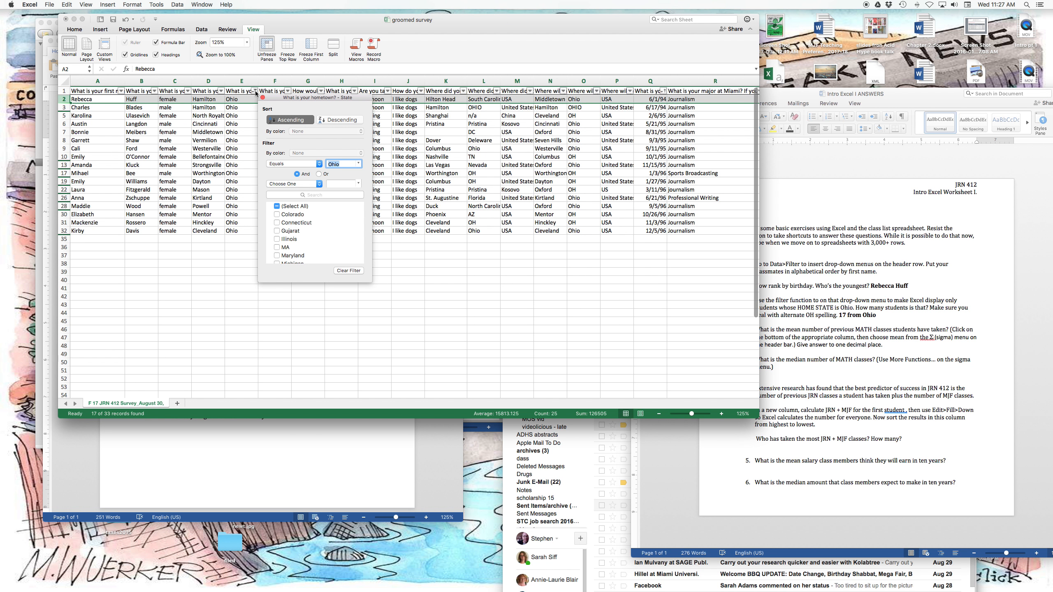
click(276, 206)
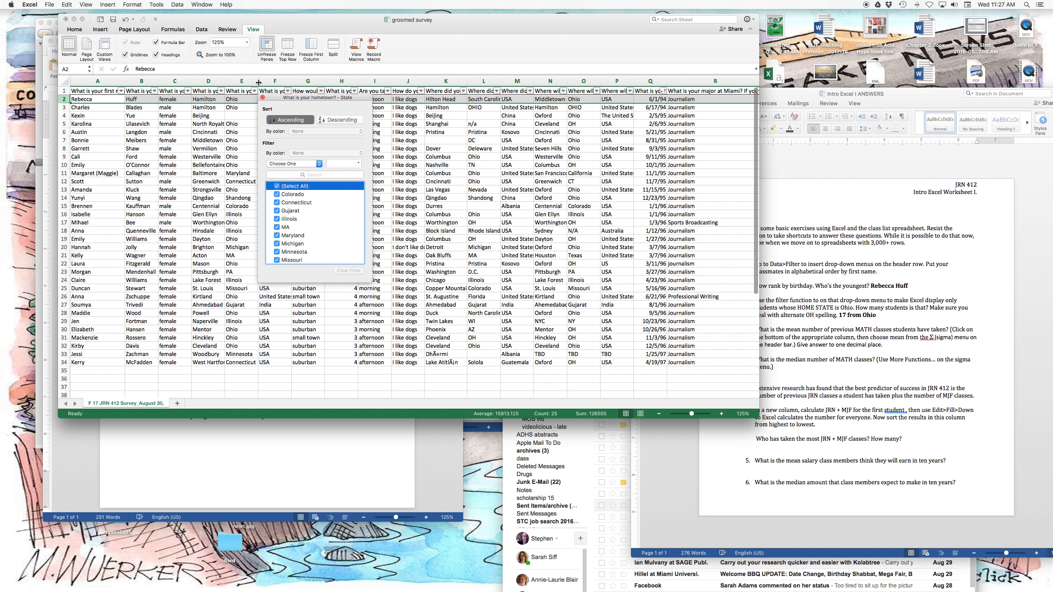
click(276, 84)
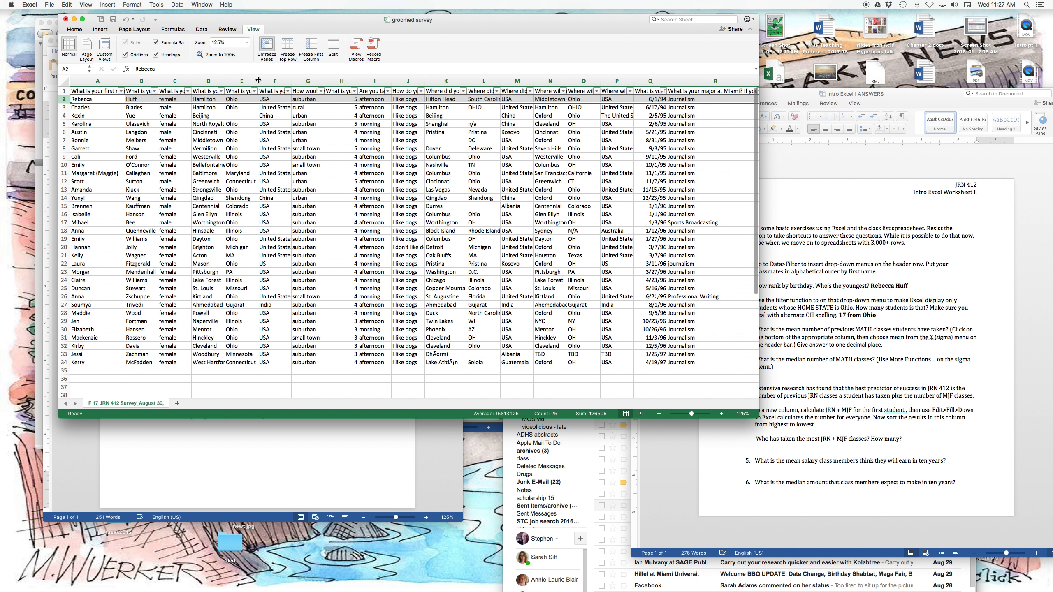
Widen the hometown state and summer state columns and filter the summer state column to OH and OHIO only.
drag(258, 81, 277, 81)
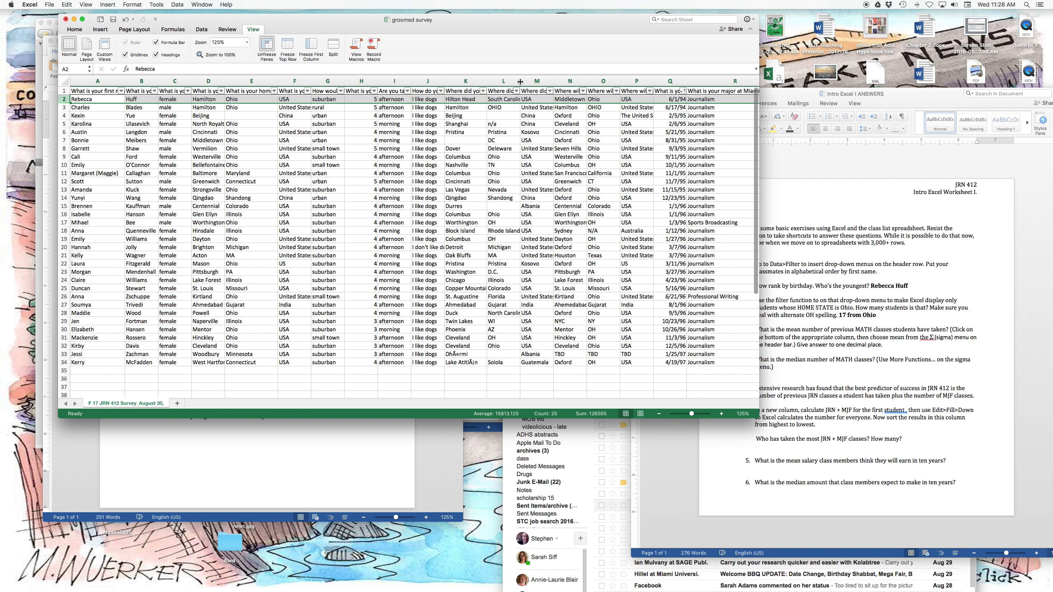
drag(520, 81, 563, 85)
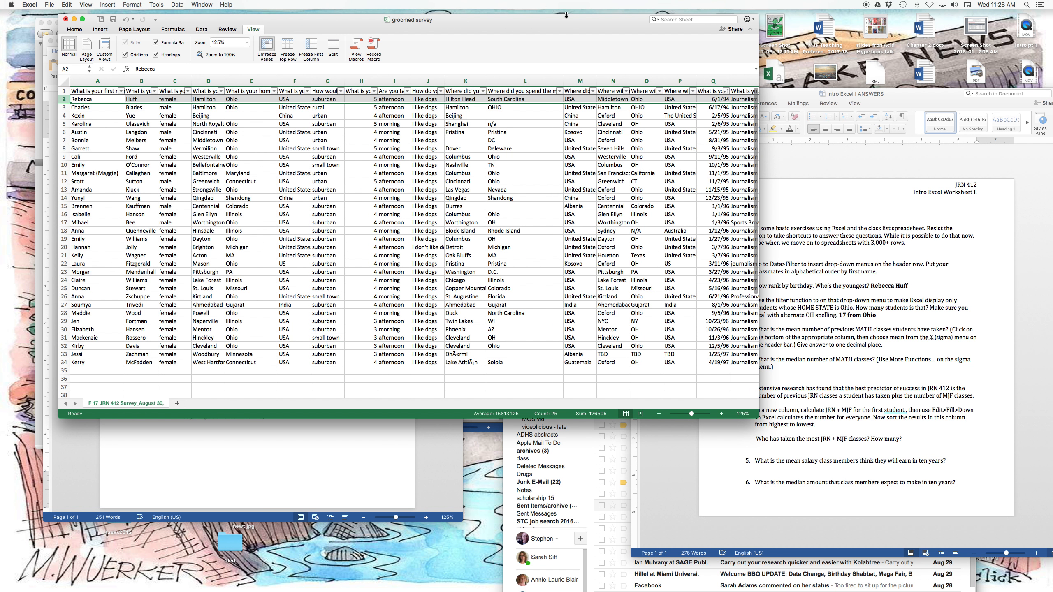
click(559, 91)
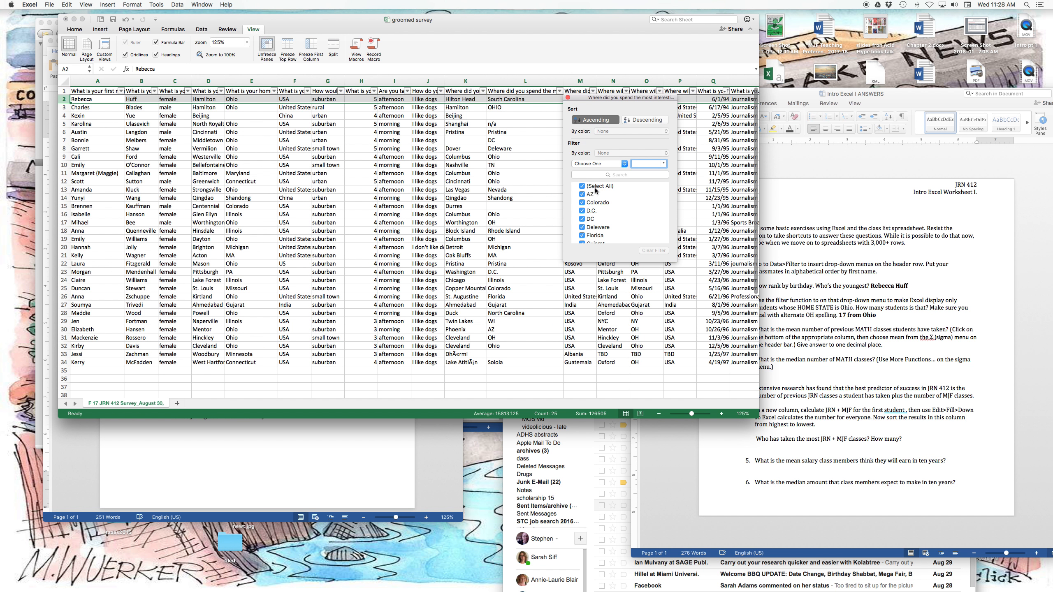
scroll(603, 213, down, 2)
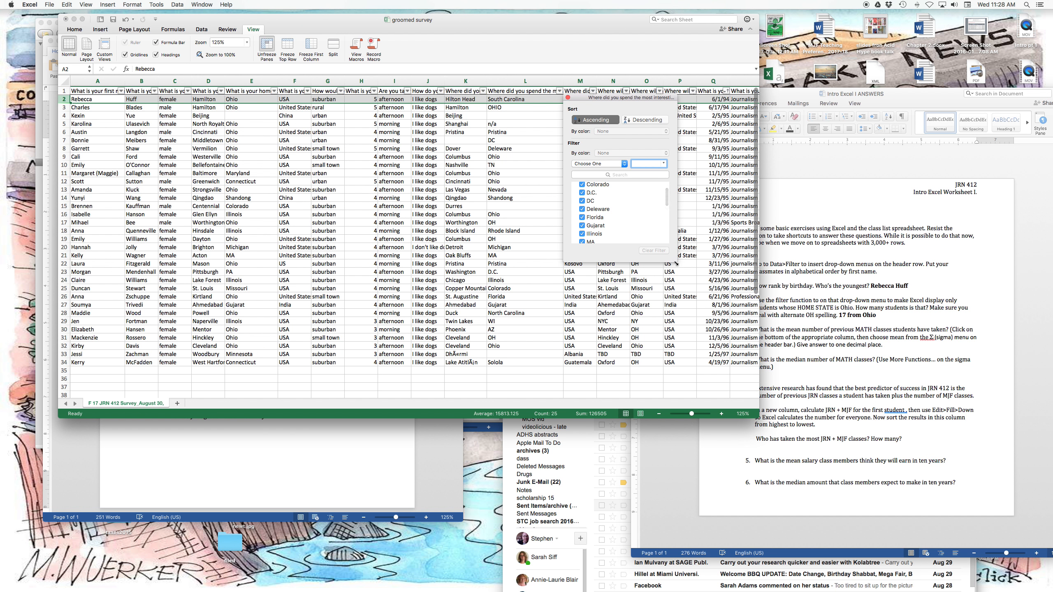
drag(676, 265, 752, 470)
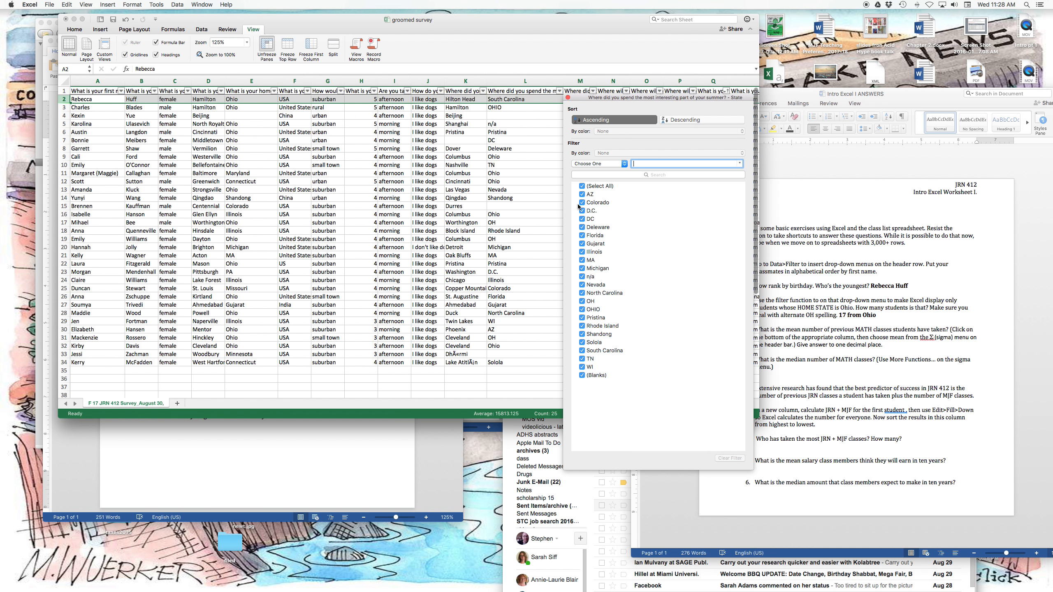
click(583, 186)
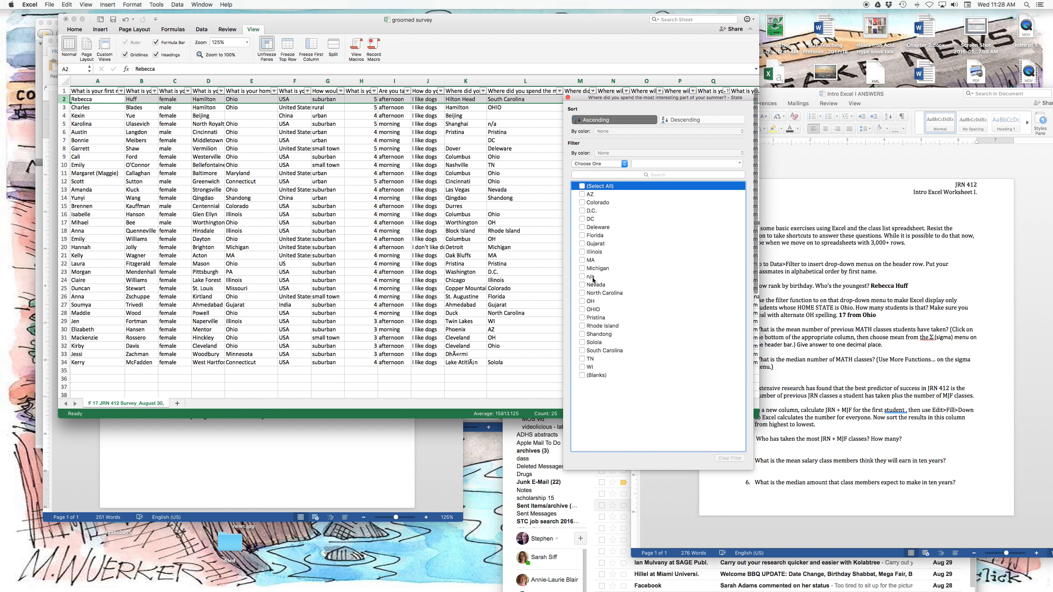
click(583, 301)
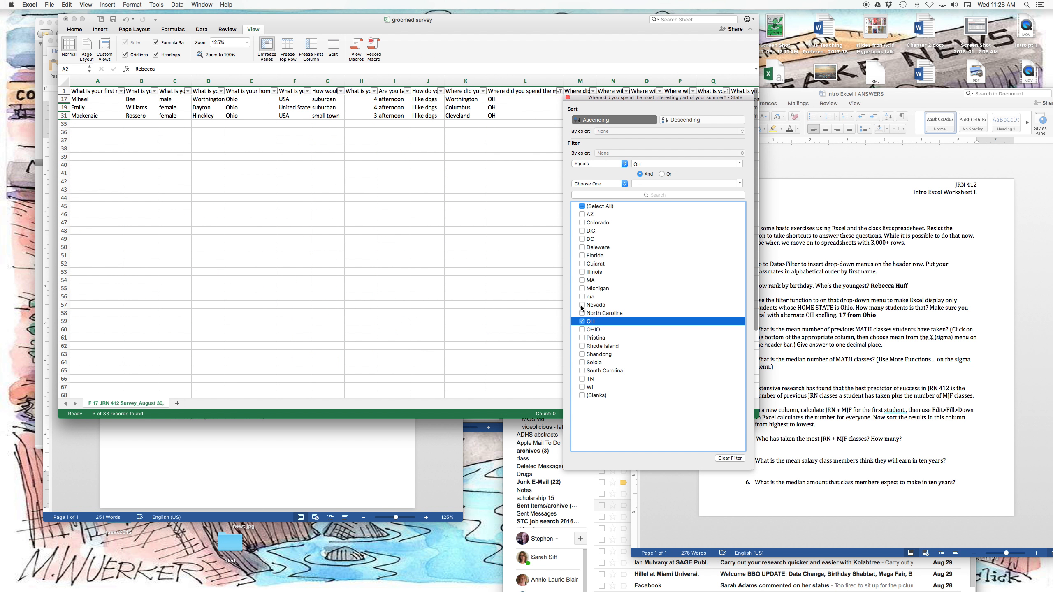
click(582, 330)
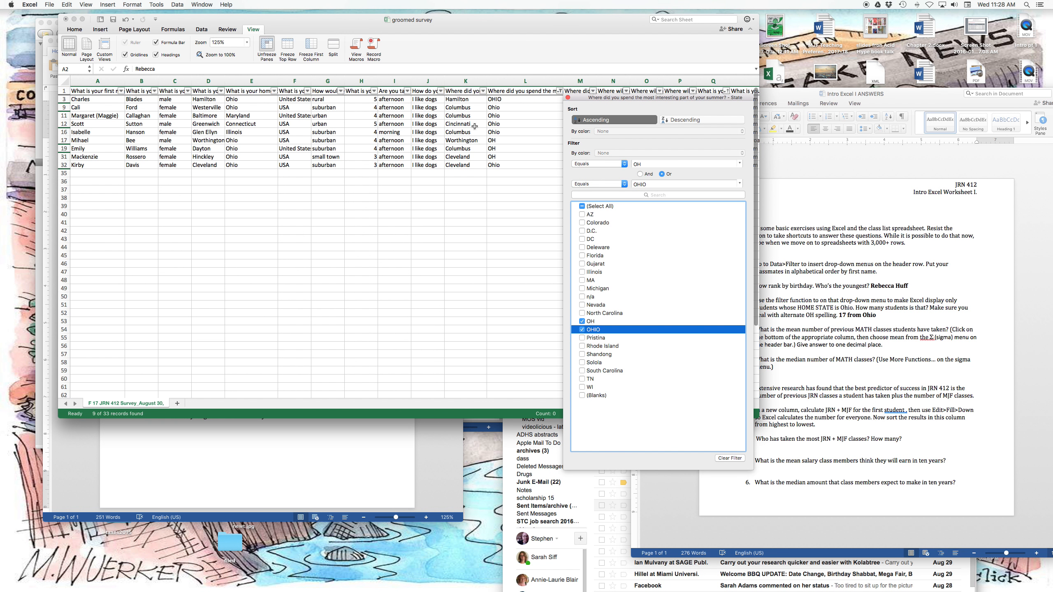
click(505, 100)
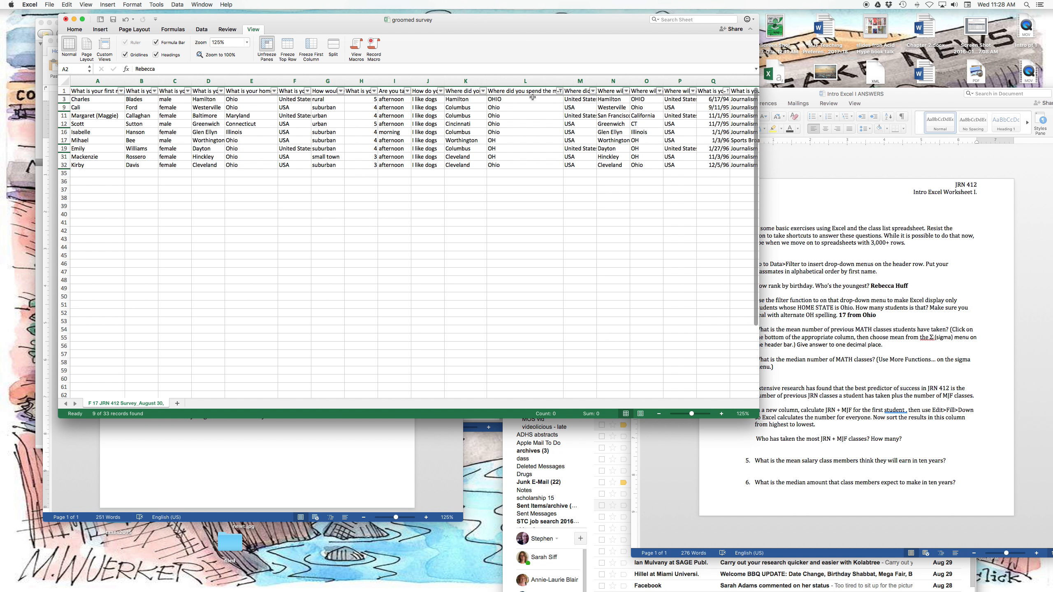
Fill OHIO from the first filtered row down through the listed summer state cells and clear that column's filter.
click(539, 100)
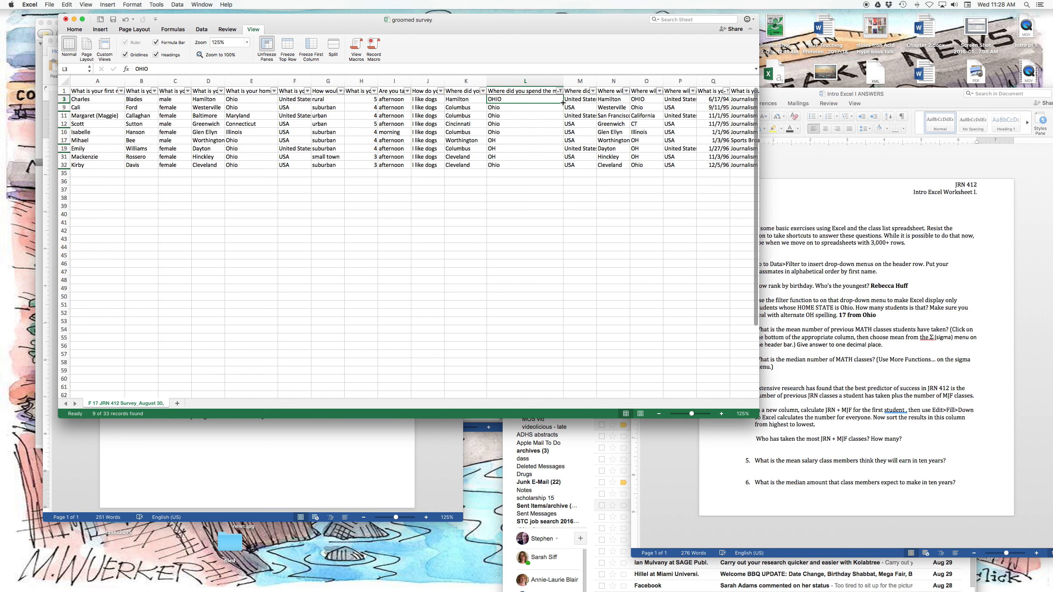
drag(562, 103, 561, 167)
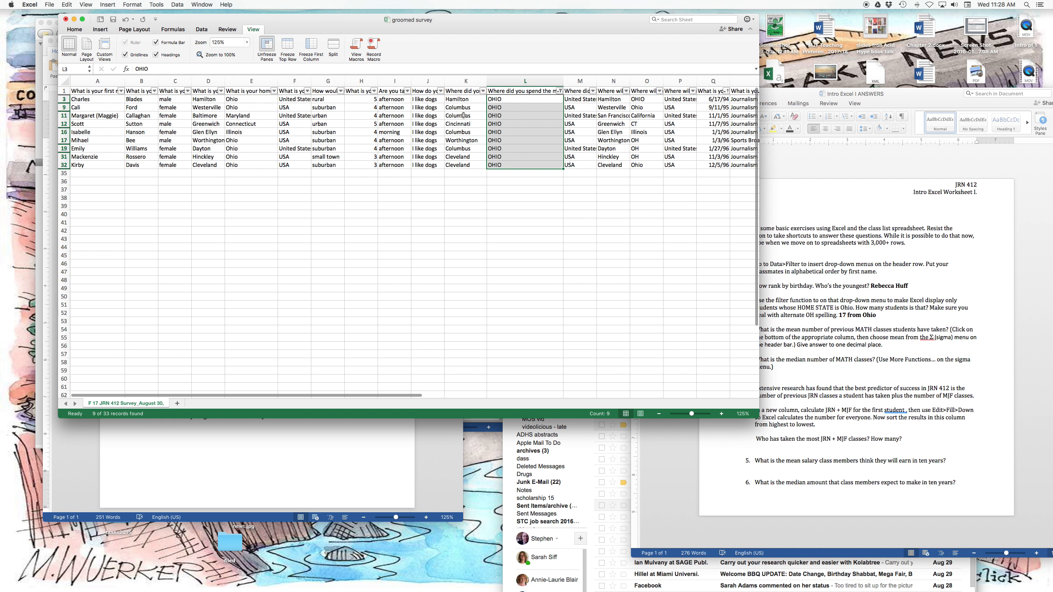
click(560, 91)
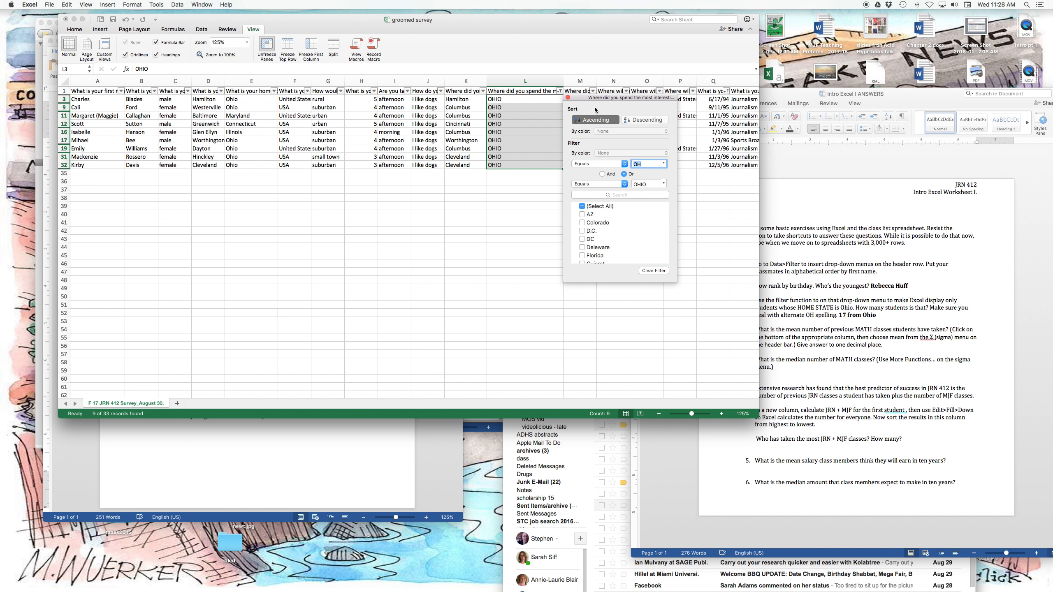
click(650, 271)
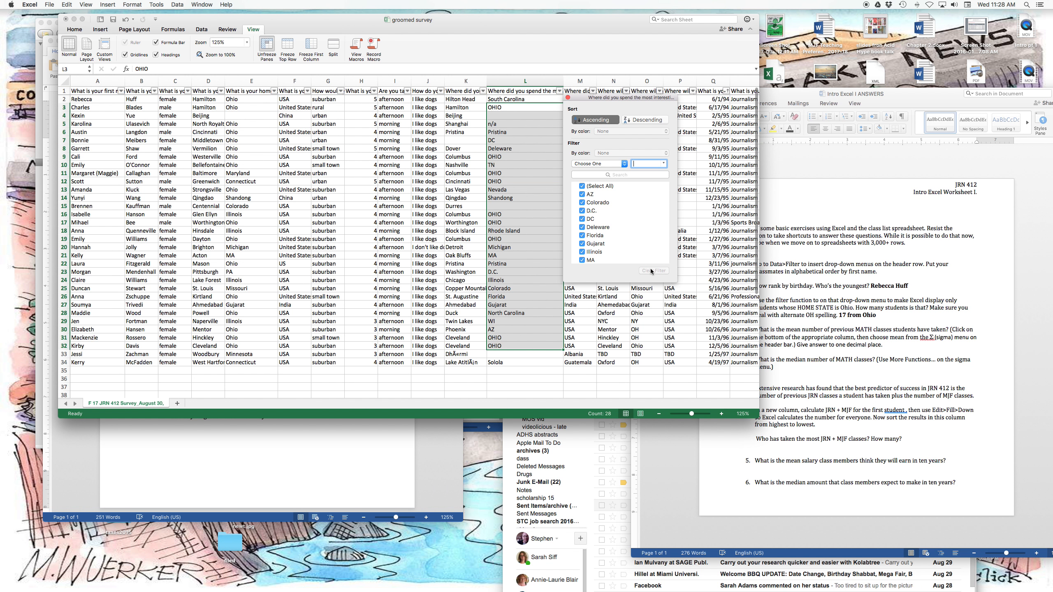
Switch to the Word worksheet for the next question, and back in the Excel survey widen the math or stats classes column.
click(778, 335)
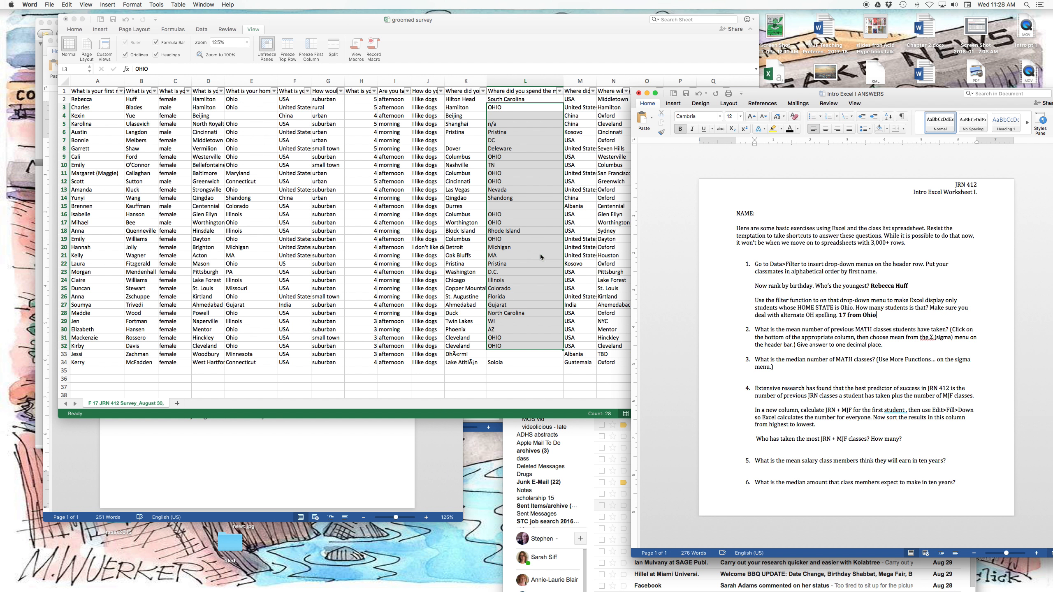
scroll(525, 254, right, 10)
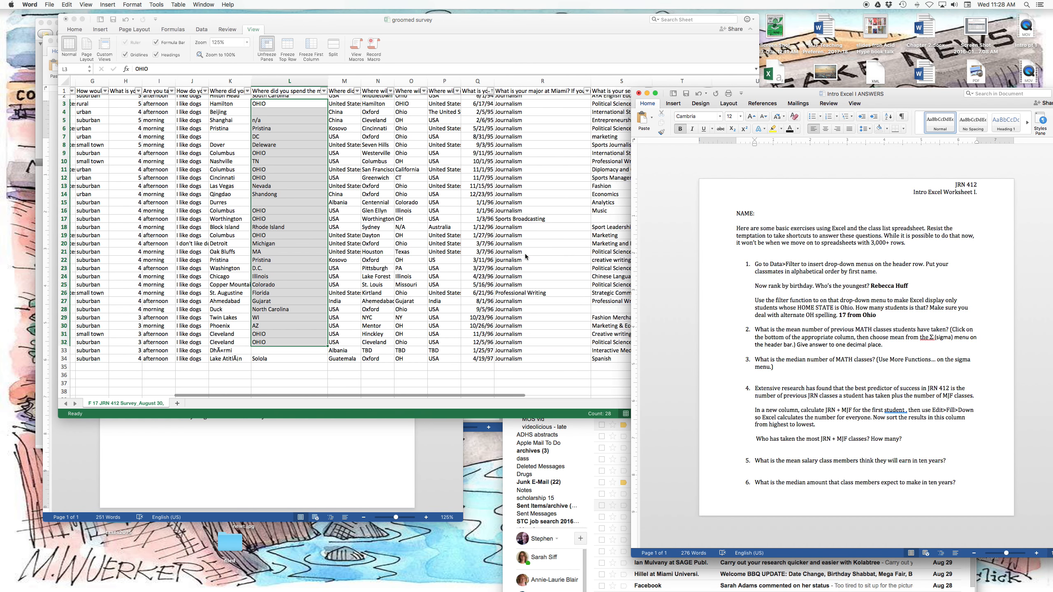
scroll(524, 254, right, 8)
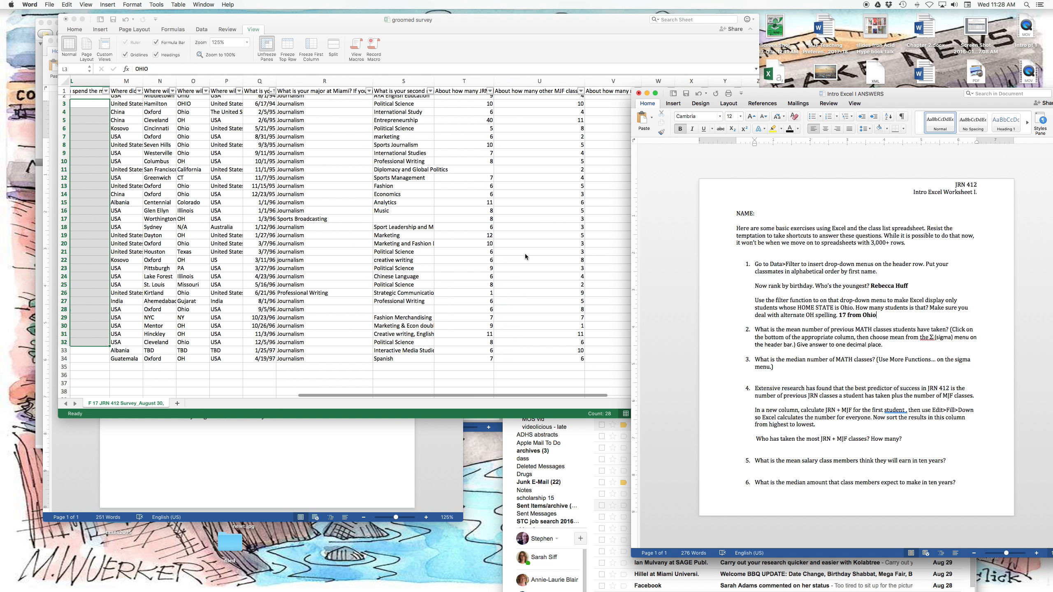
scroll(525, 253, right, 4)
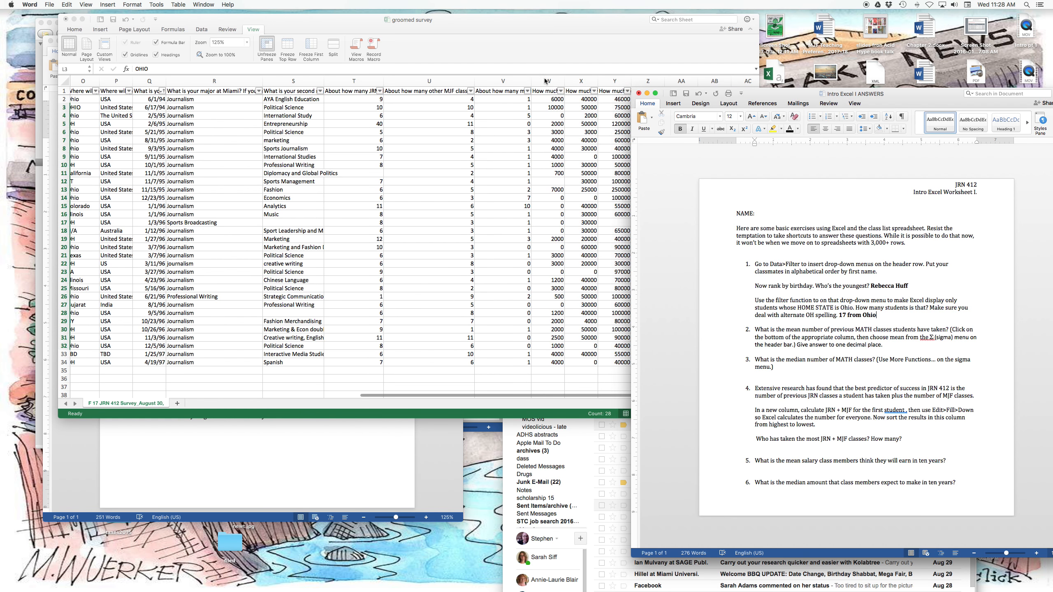
click(532, 79)
drag(533, 81, 563, 81)
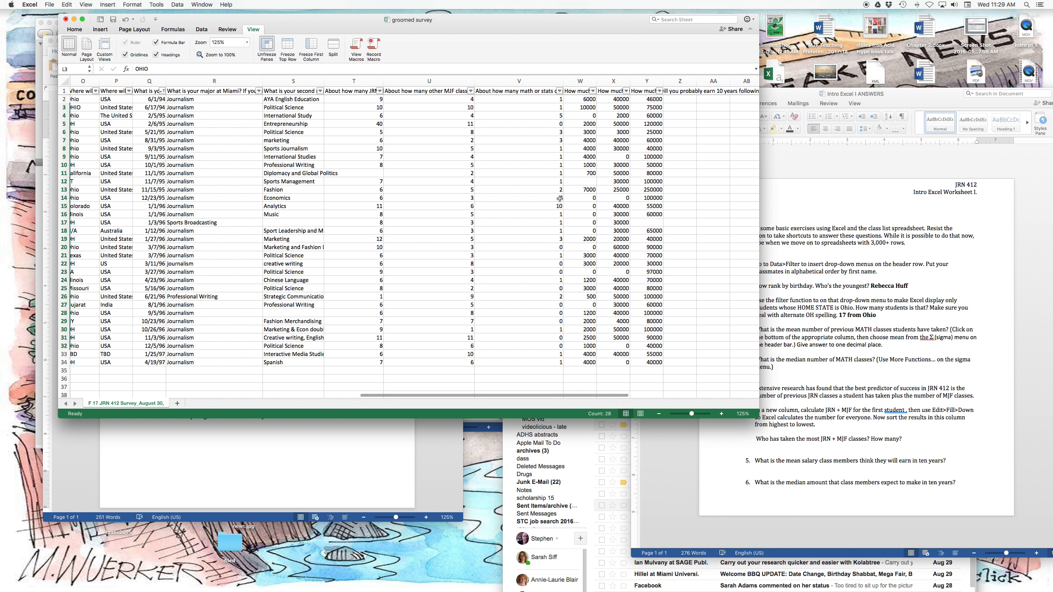
Calculate the average of the math or stats classes, V2:V34, in cell V35 directly below the data.
scroll(539, 242, down, 3)
scroll(539, 243, up, 3)
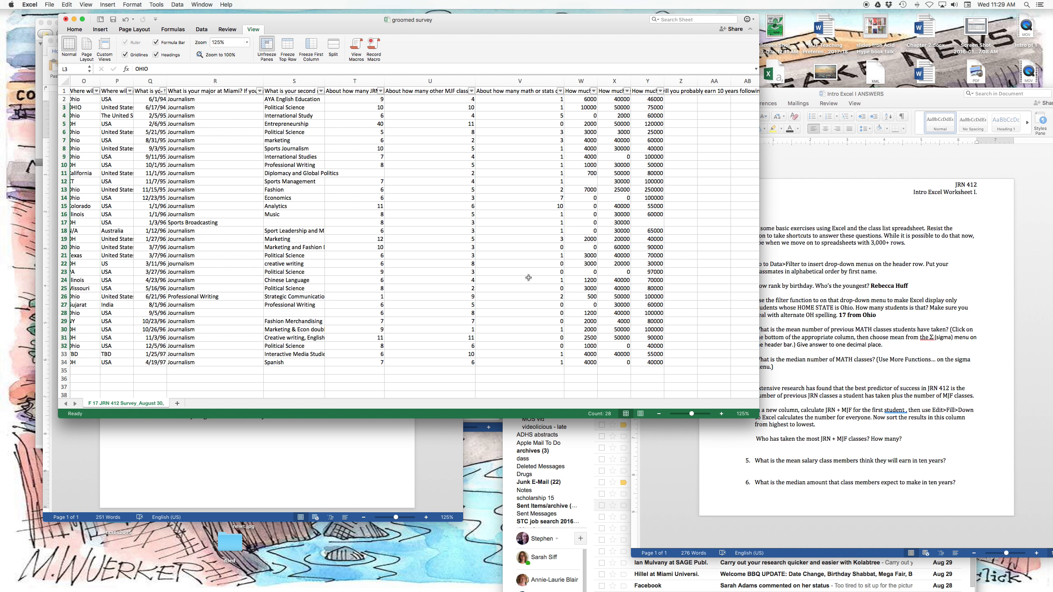
scroll(529, 278, down, 5)
scroll(528, 278, left, 1)
click(542, 306)
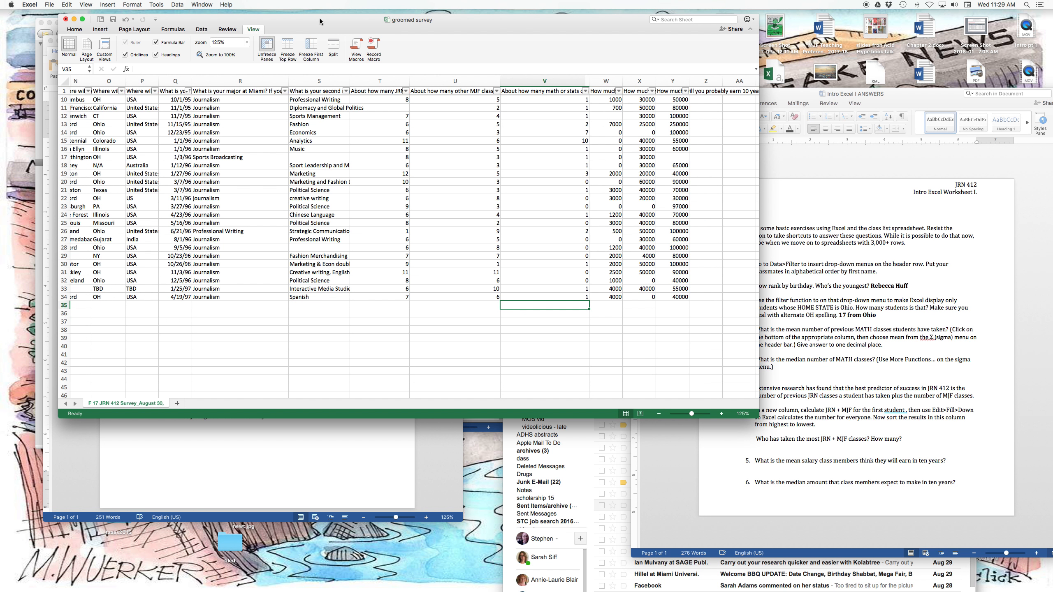
drag(321, 20, 323, 32)
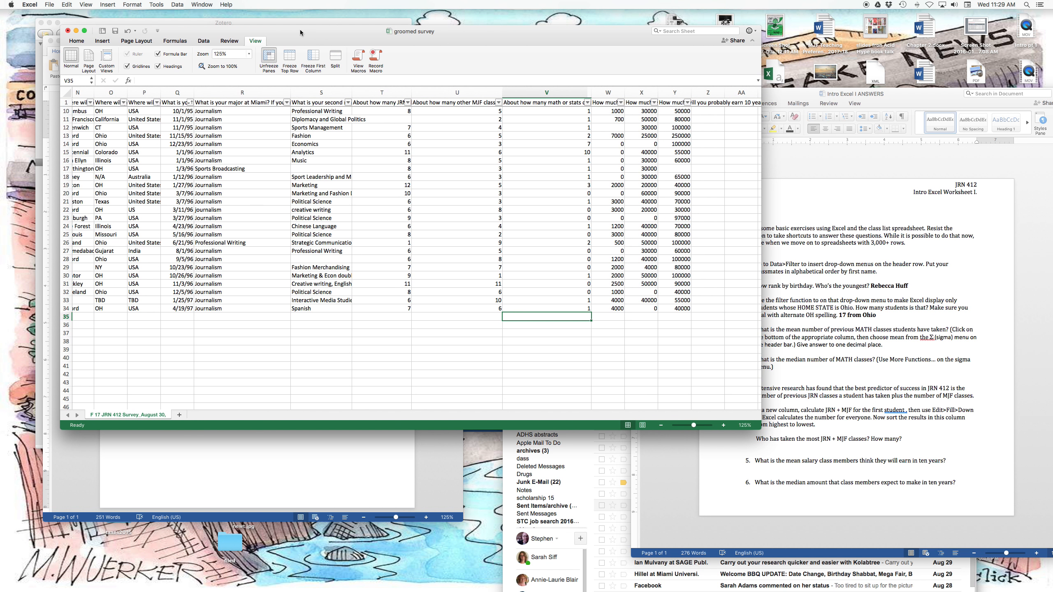
click(76, 42)
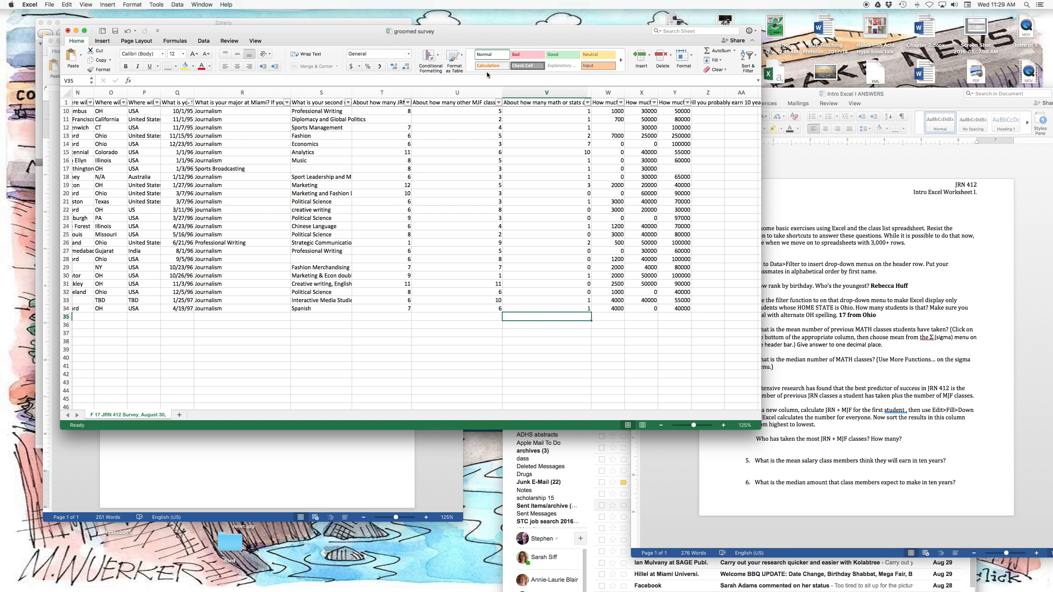
click(736, 51)
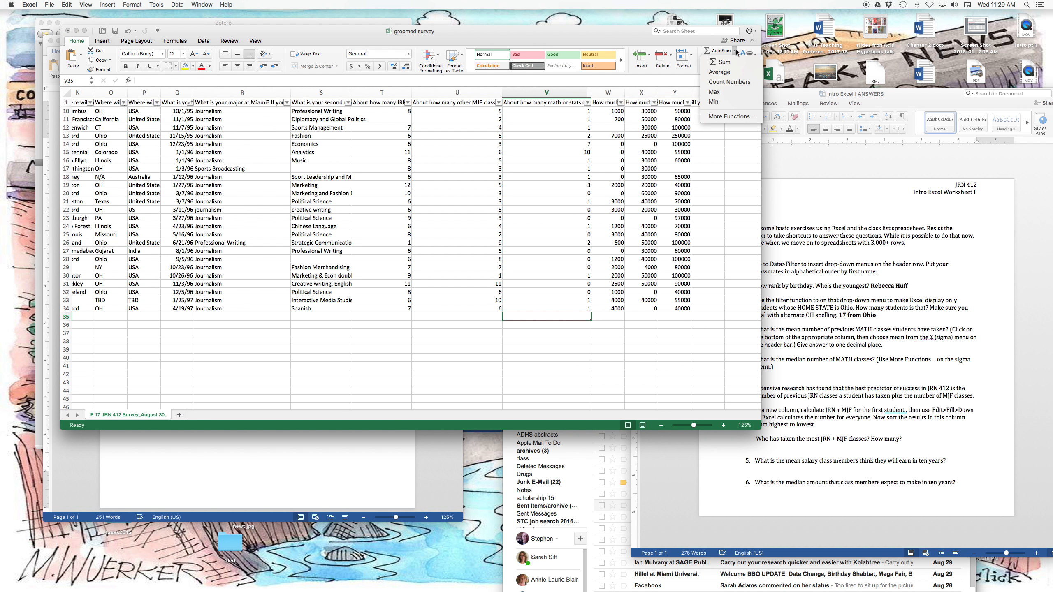
click(731, 73)
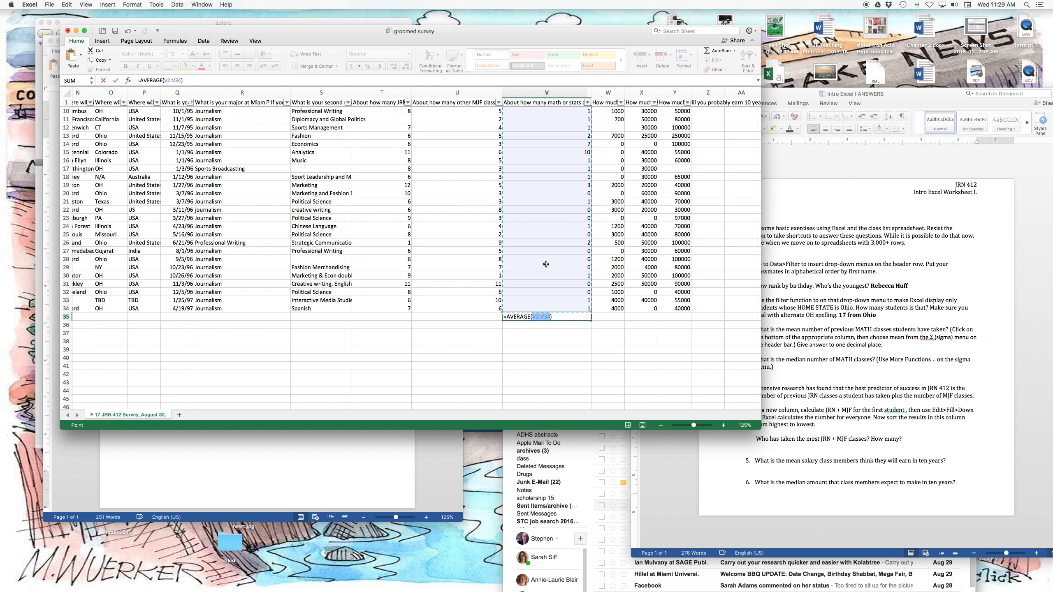
scroll(547, 267, up, 5)
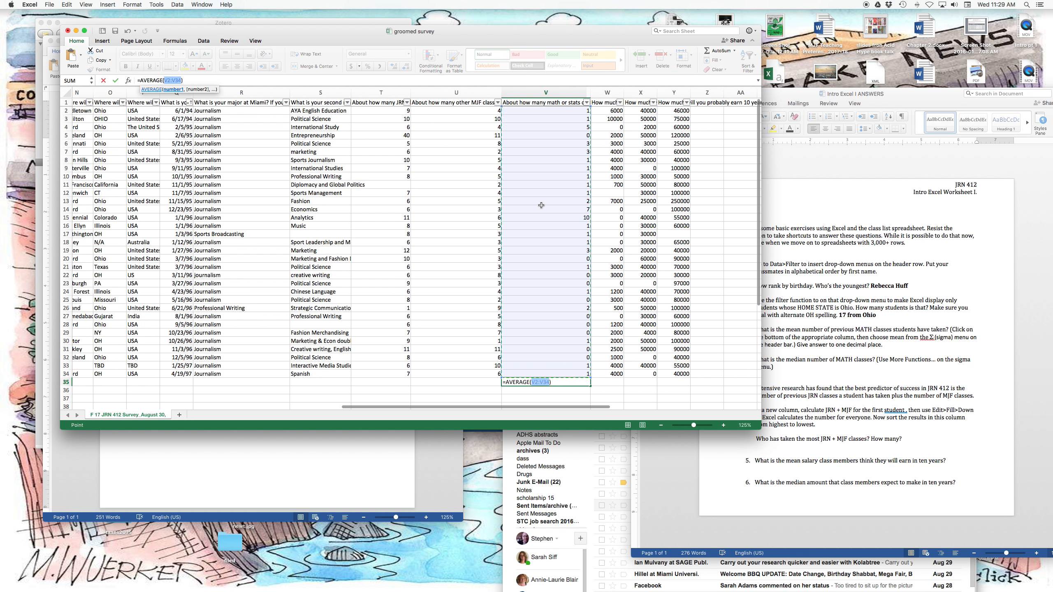
scroll(542, 207, down, 5)
key(Return)
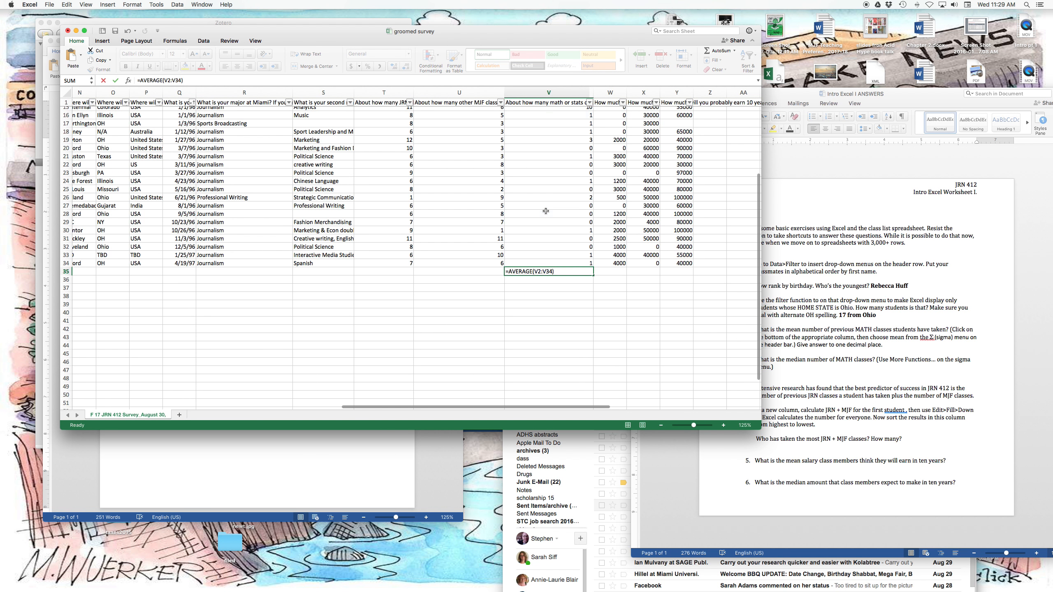
click(569, 272)
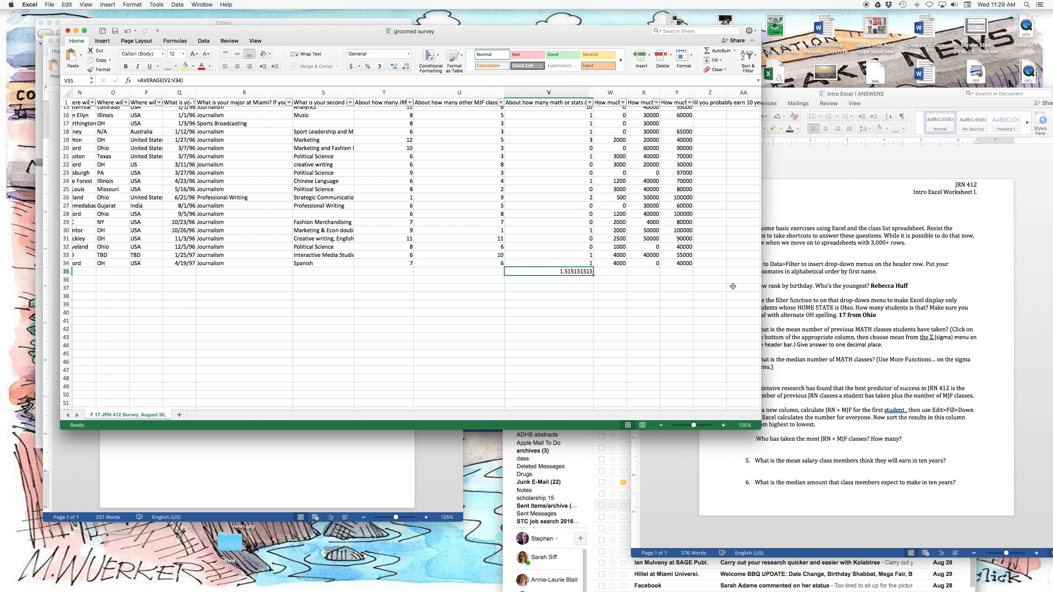
In the Word worksheet, answer the mean MATH classes question in bold with "1.5" and select "the median number" in question 3.
click(897, 345)
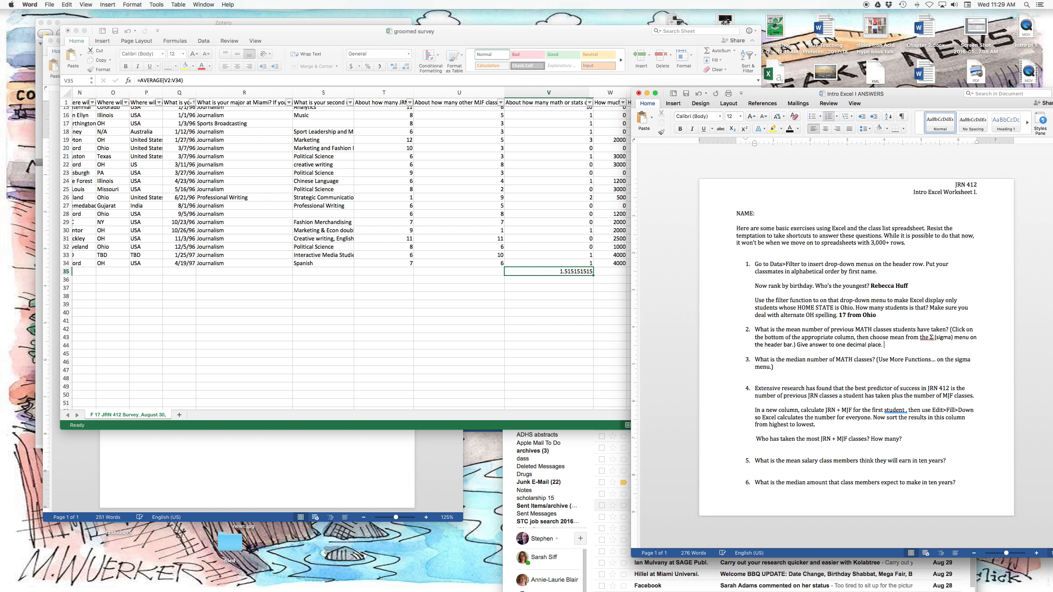
key(super+b)
click(592, 272)
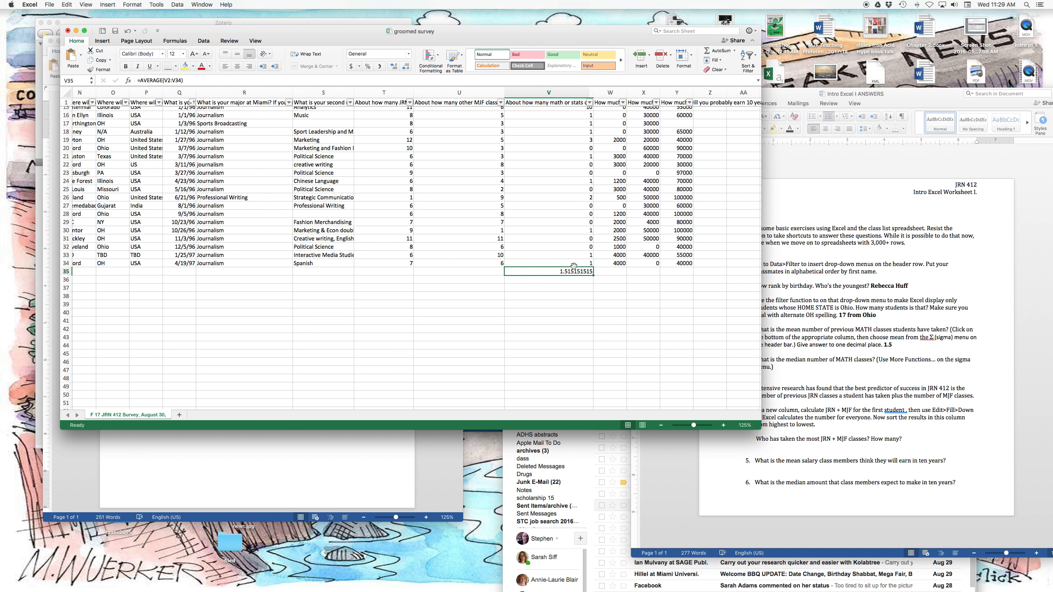
click(829, 311)
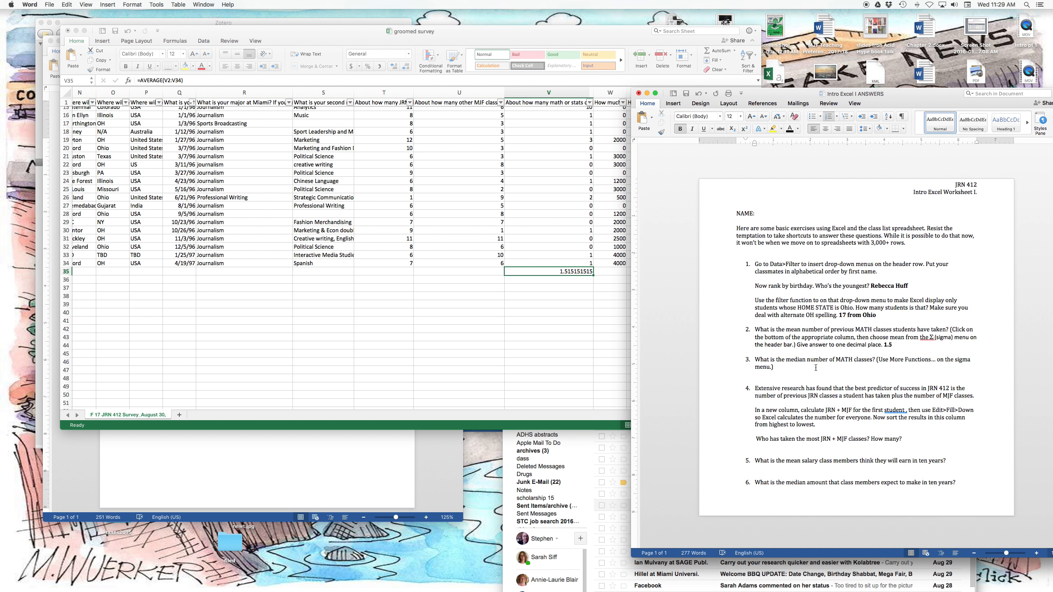
drag(785, 360, 813, 363)
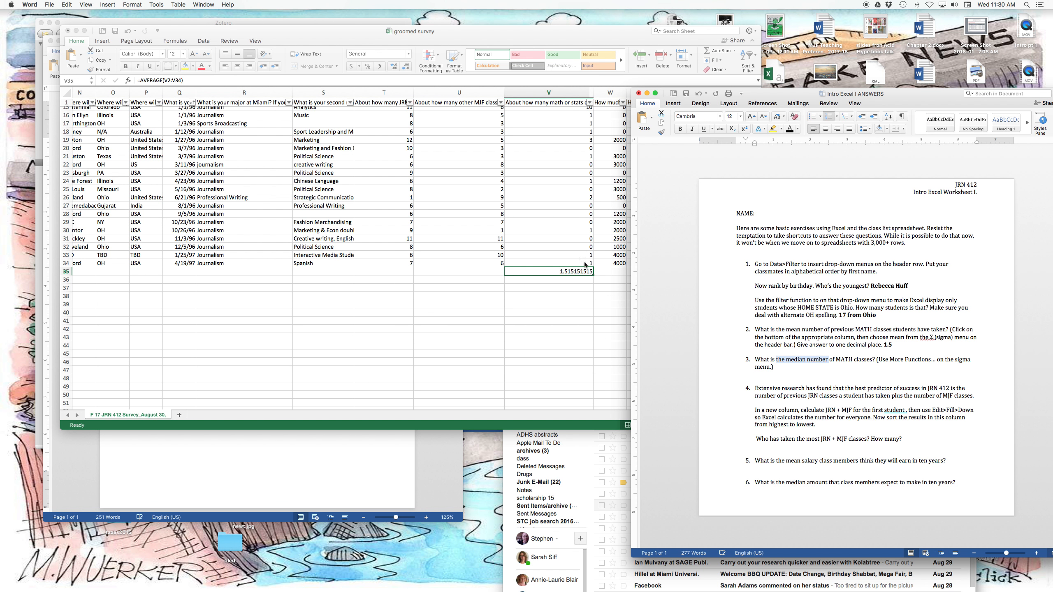
Back in the Excel survey, delete the average formula from cell V35.
click(572, 272)
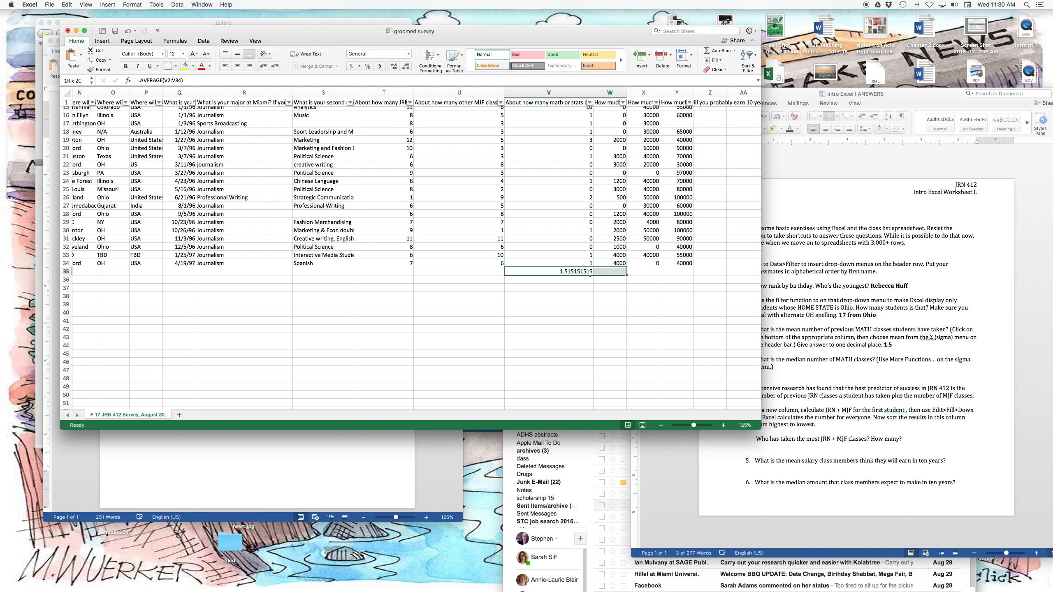
double_click(569, 272)
key(BackSpace)
key(BackSpace)
key(BackSpace)
key(BackSpace)
key(BackSpace)
key(BackSpace)
key(BackSpace)
key(BackSpace)
key(BackSpace)
key(BackSpace)
key(BackSpace)
key(BackSpace)
key(BackSpace)
key(BackSpace)
key(BackSpace)
key(BackSpace)
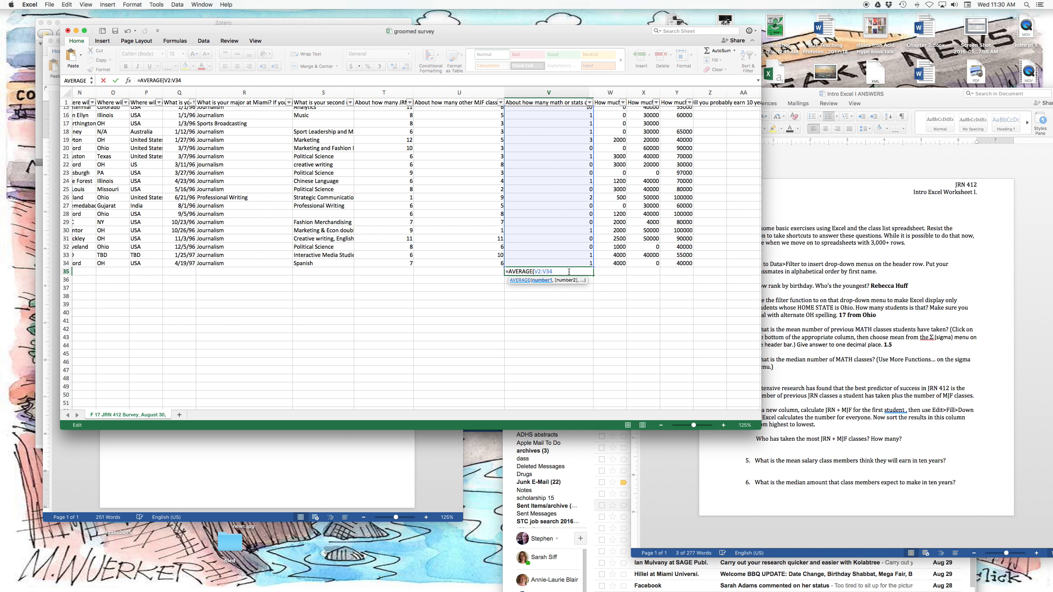
click(552, 289)
Search the functions for "me" and insert MEDIAN over V2:V34 in cell V35, below the math or stats classes.
click(563, 271)
scroll(563, 272, down, 1)
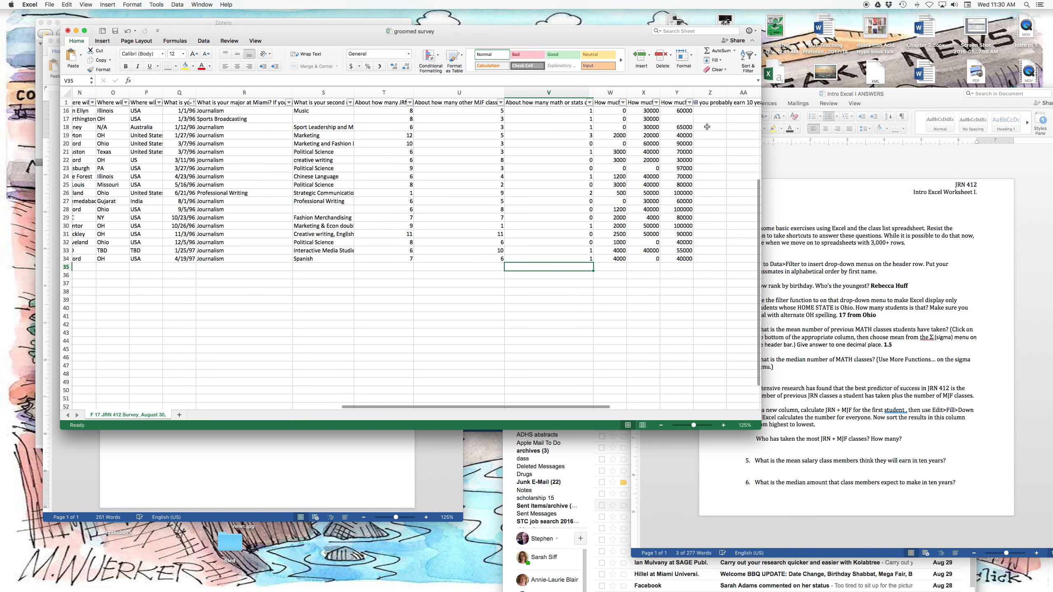
click(734, 51)
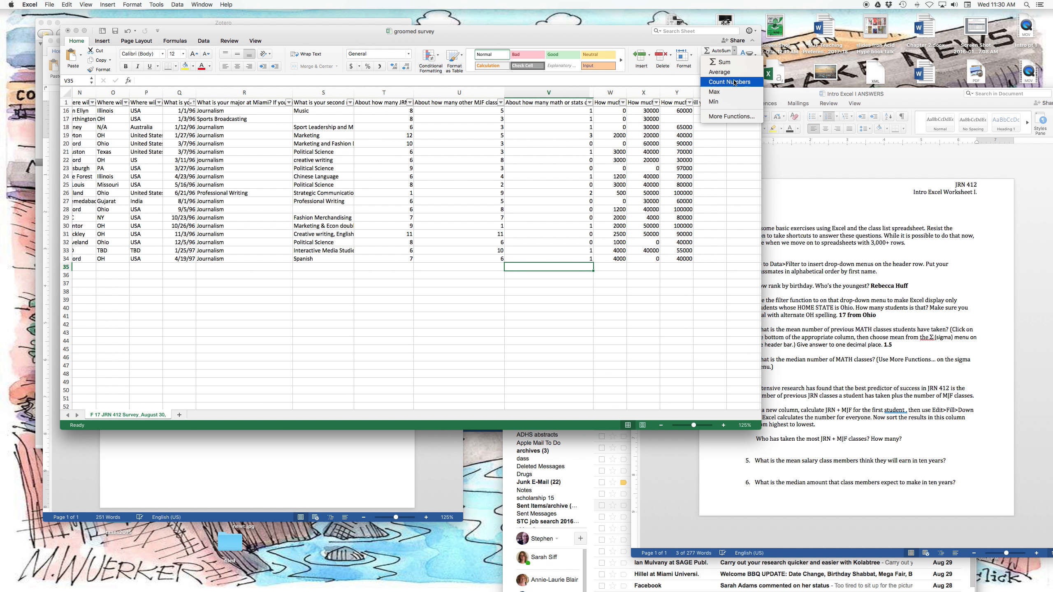
click(727, 117)
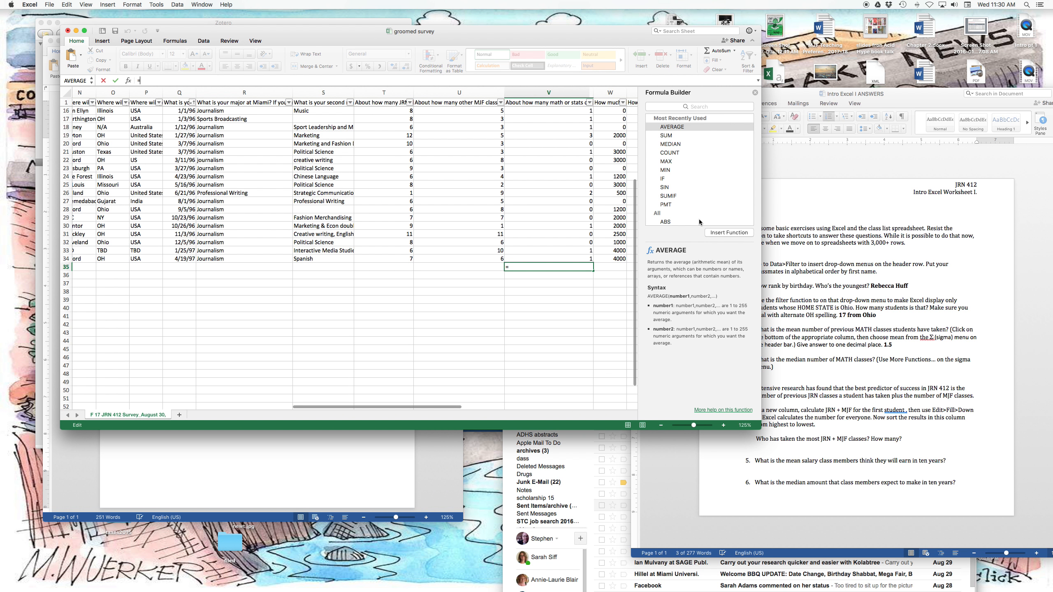
scroll(691, 155, down, 15)
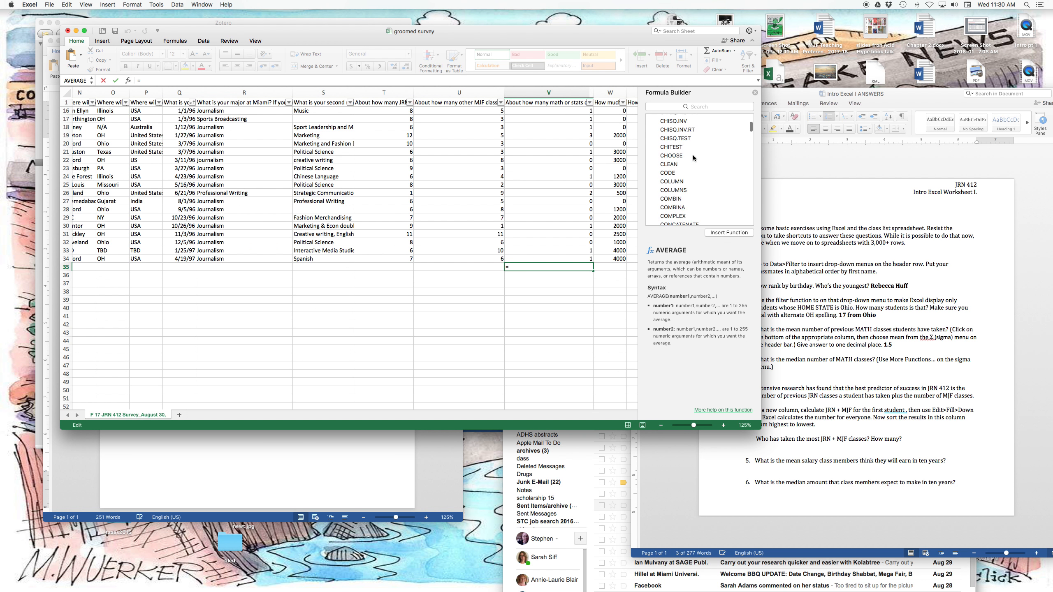
scroll(695, 153, down, 20)
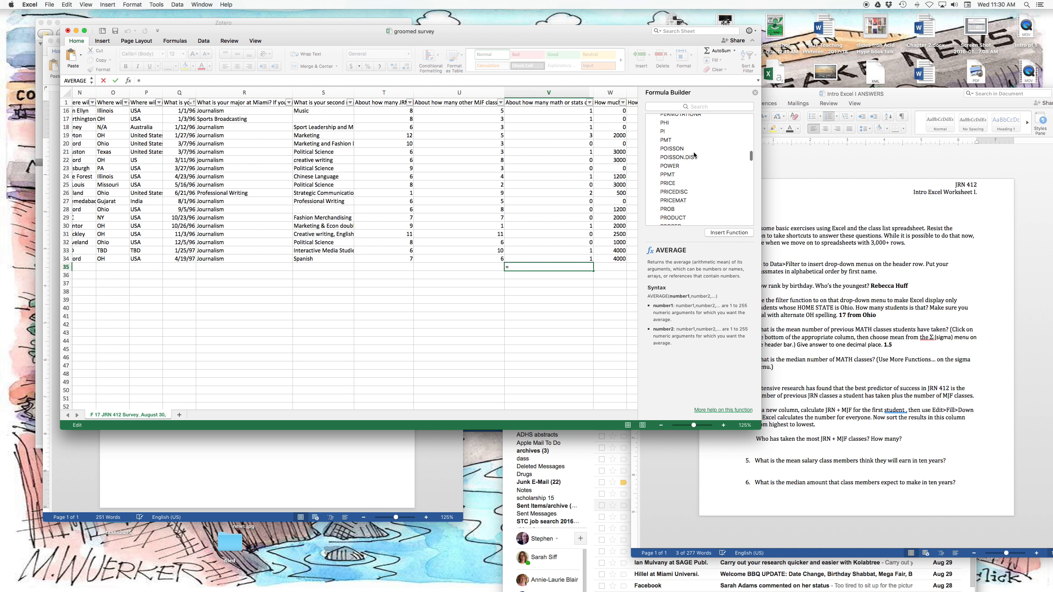
click(685, 106)
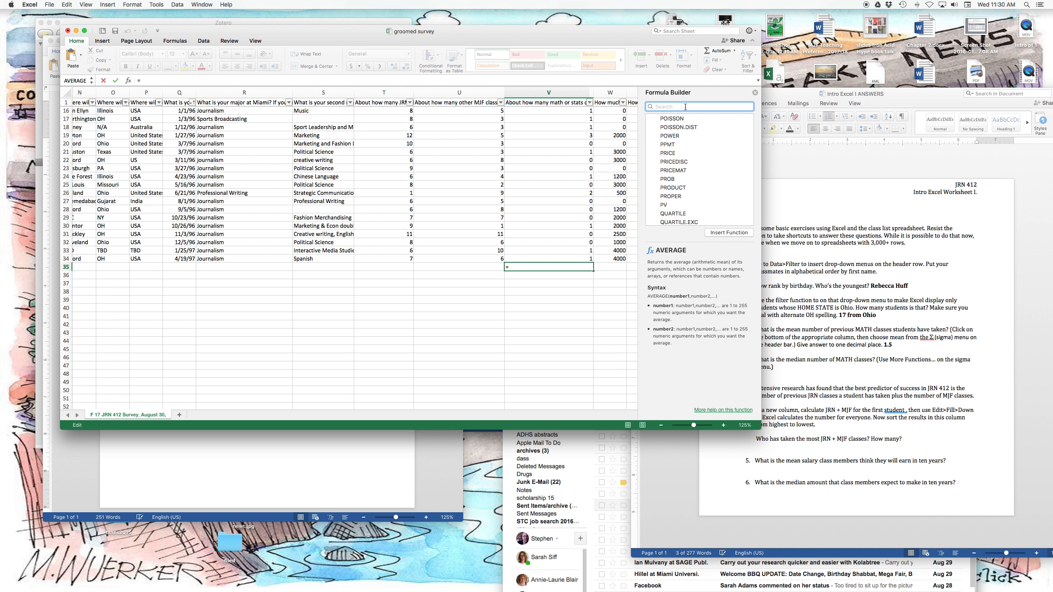
text(me)
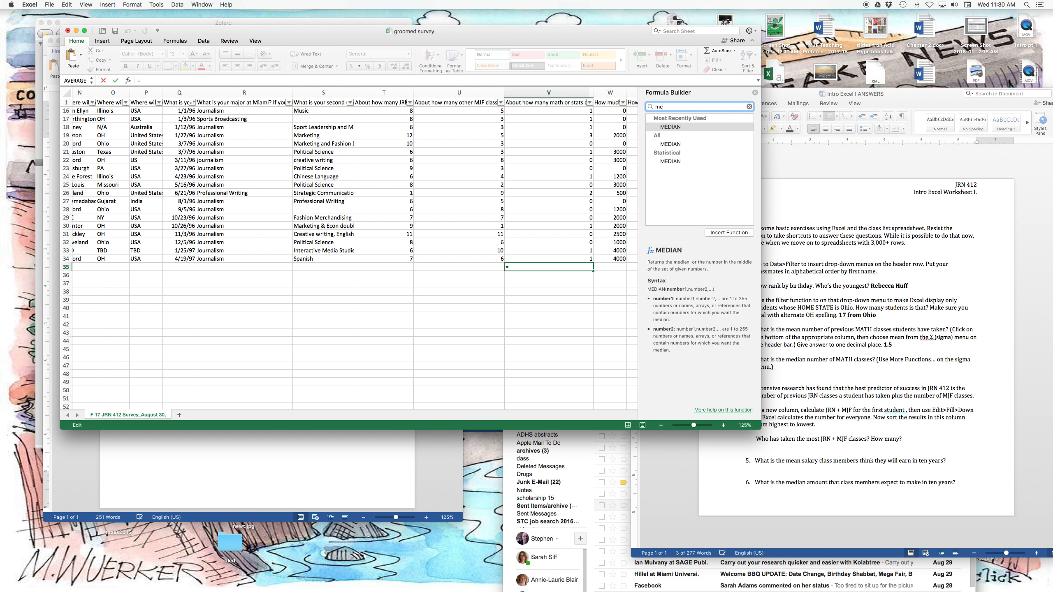
double_click(671, 126)
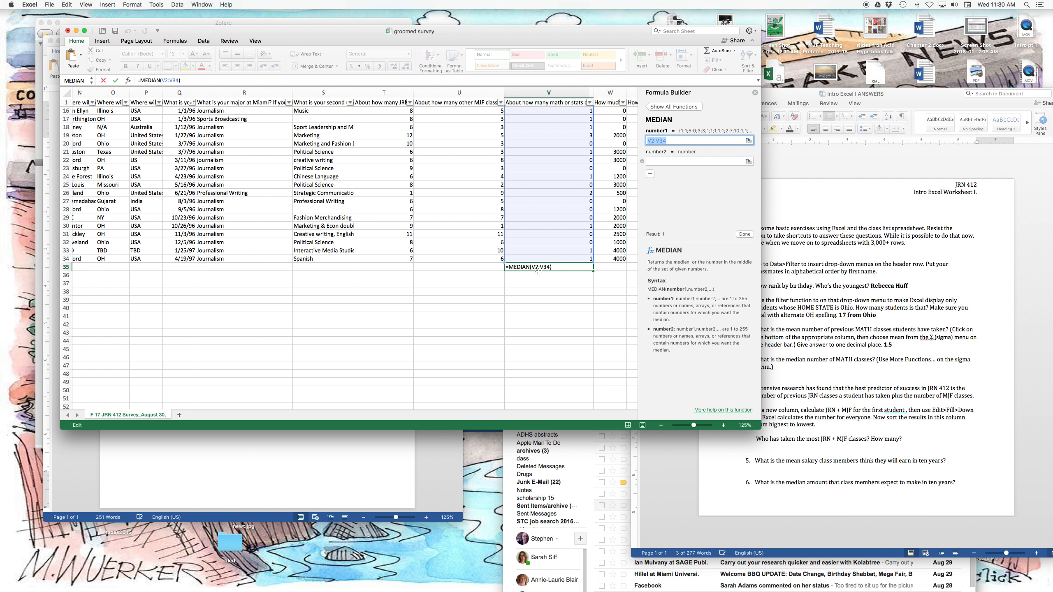
Discard the MEDIAN formula still being edited in cell V35, including its altered range W1:W2.
scroll(548, 252, up, 5)
scroll(554, 245, right, 1)
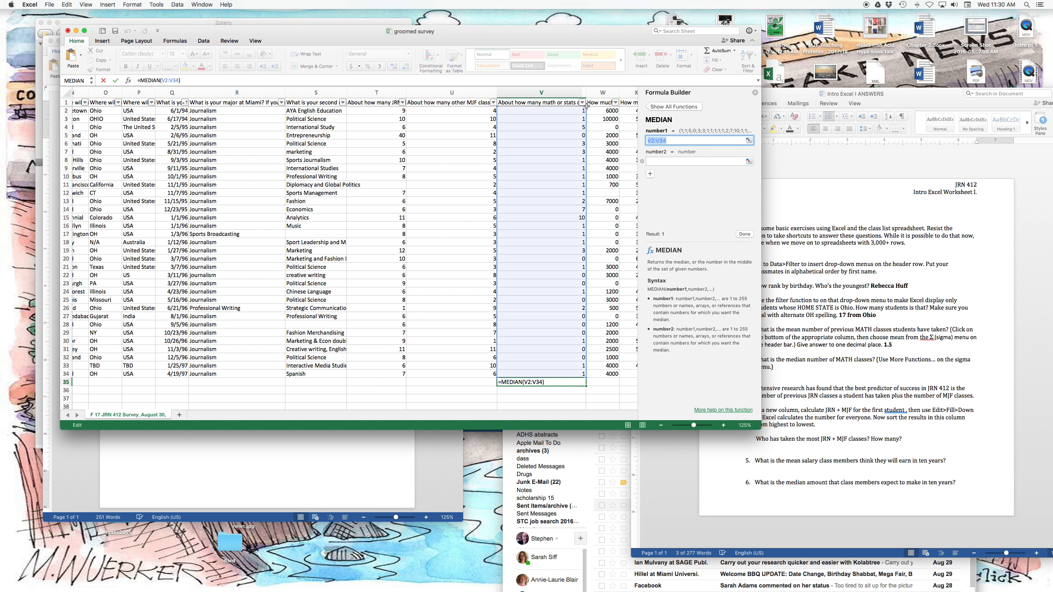
mouse_move(586, 106)
mouse_down()
mouse_move(585, 168)
mouse_move(585, 107)
mouse_up()
click(549, 383)
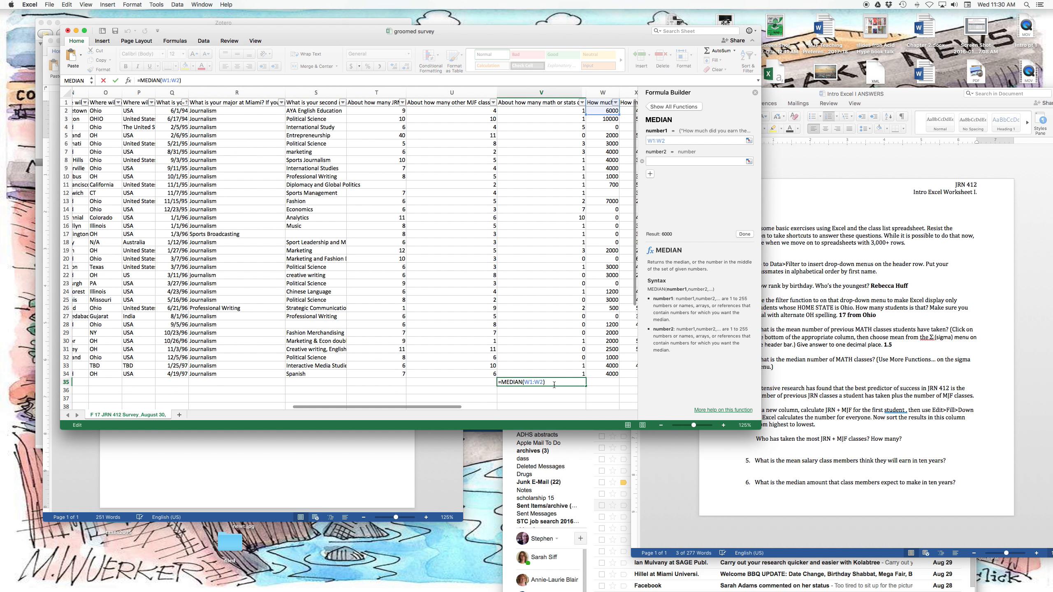
key(BackSpace)
key(BackSpace)
key(BackSpace)
key(BackSpace)
key(BackSpace)
key(BackSpace)
key(BackSpace)
key(BackSpace)
key(BackSpace)
key(BackSpace)
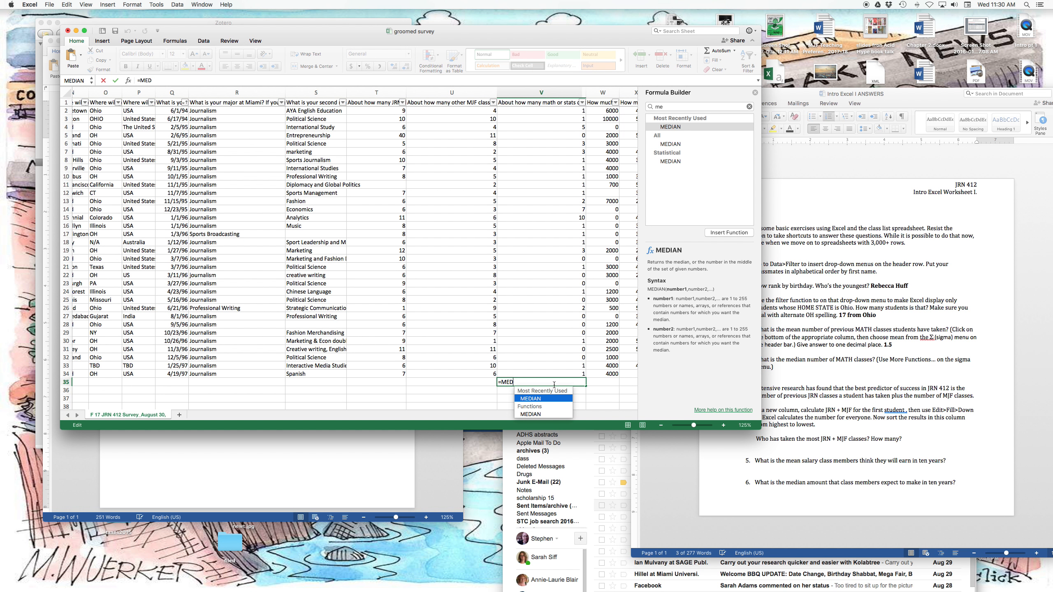
key(Escape)
click(552, 387)
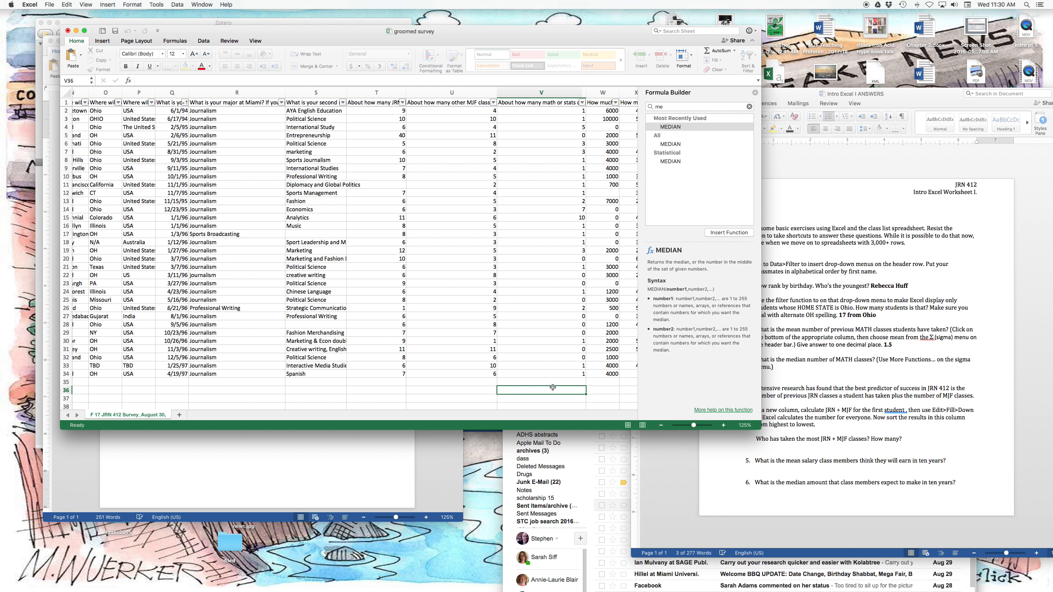
Calculate the median of the math or stats classes, V2:V34, in cell V35.
click(553, 383)
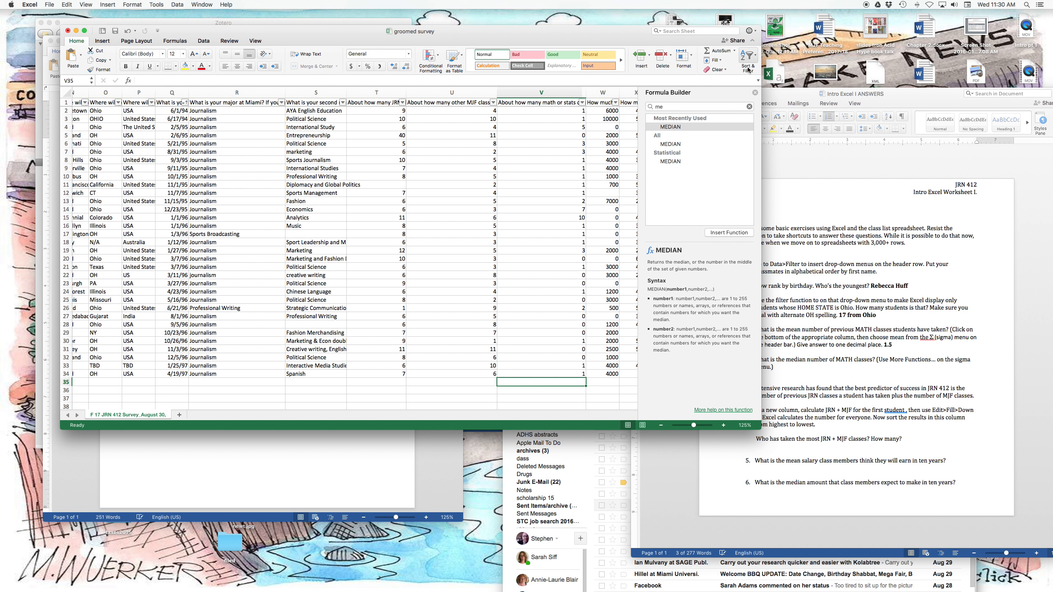
double_click(693, 127)
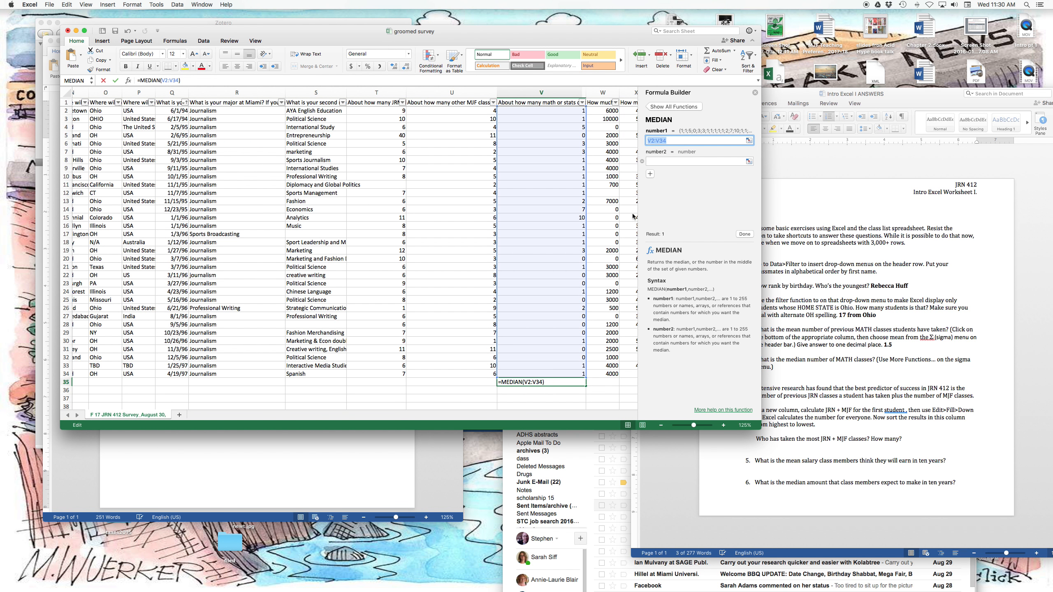
key(Return)
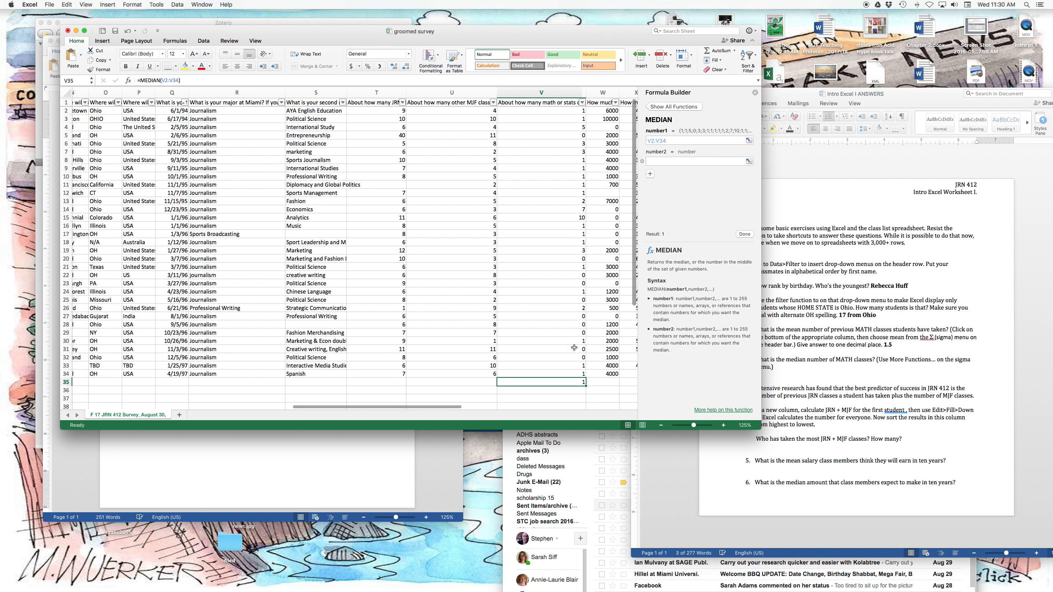
scroll(605, 382, down, 5)
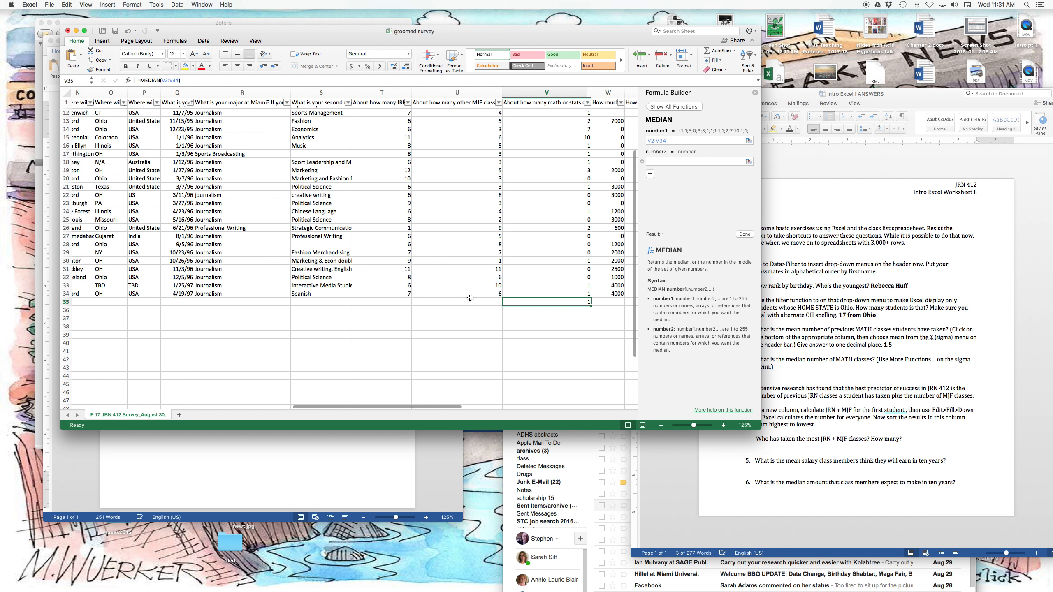
Switch to the Word worksheet and answer the median MATH classes question in bold with "1".
click(846, 369)
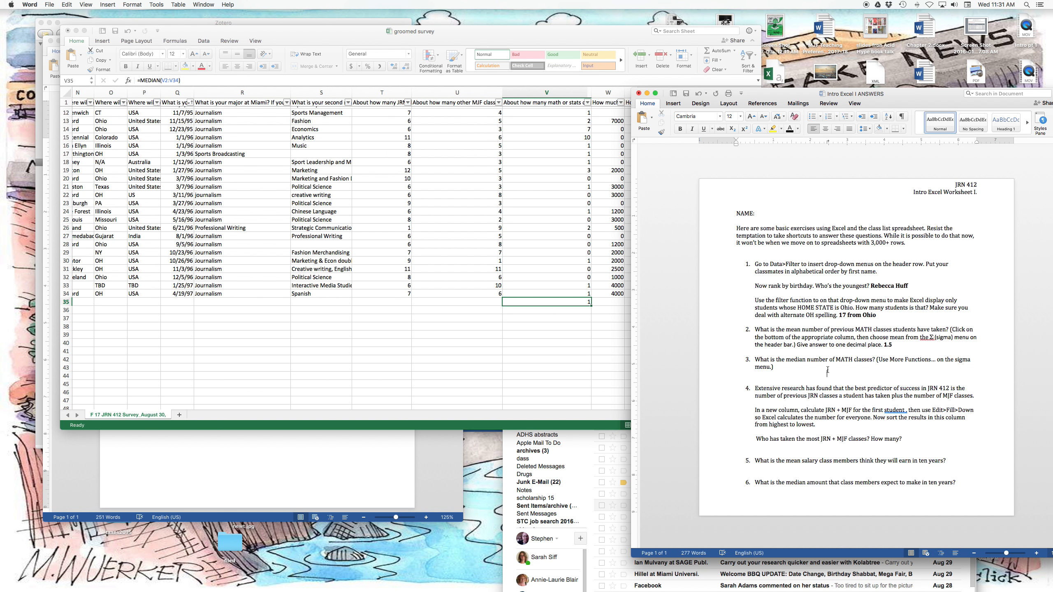
key(super+b)
text(1)
Back in the Excel survey, delete the median formula from cell V35.
double_click(550, 302)
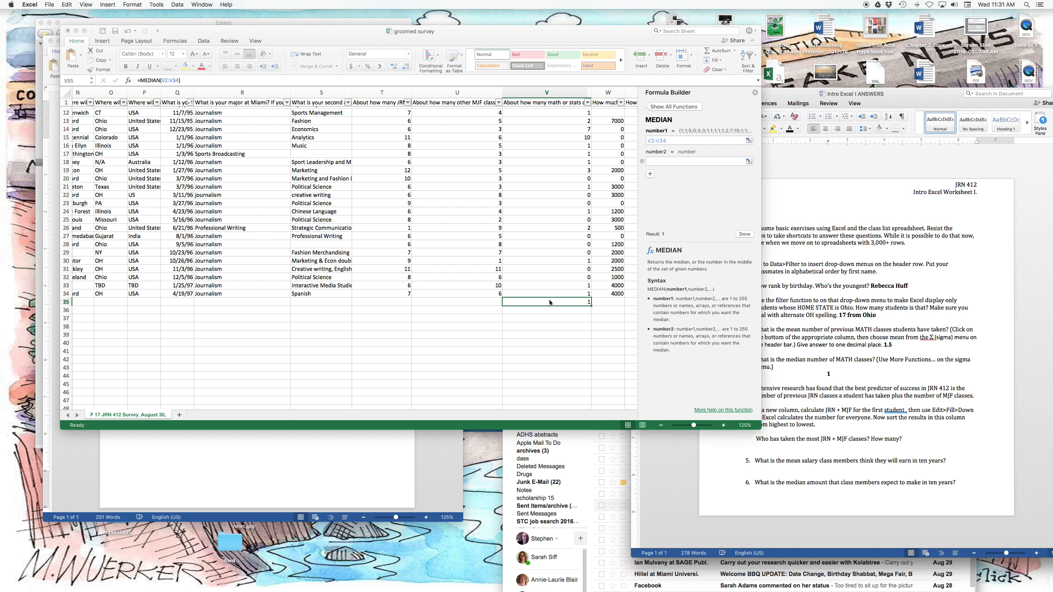
key(BackSpace)
key(BackSpace)
key(BackSpace)
key(BackSpace)
key(BackSpace)
key(BackSpace)
key(BackSpace)
key(BackSpace)
key(BackSpace)
key(BackSpace)
key(BackSpace)
key(BackSpace)
key(BackSpace)
key(BackSpace)
key(BackSpace)
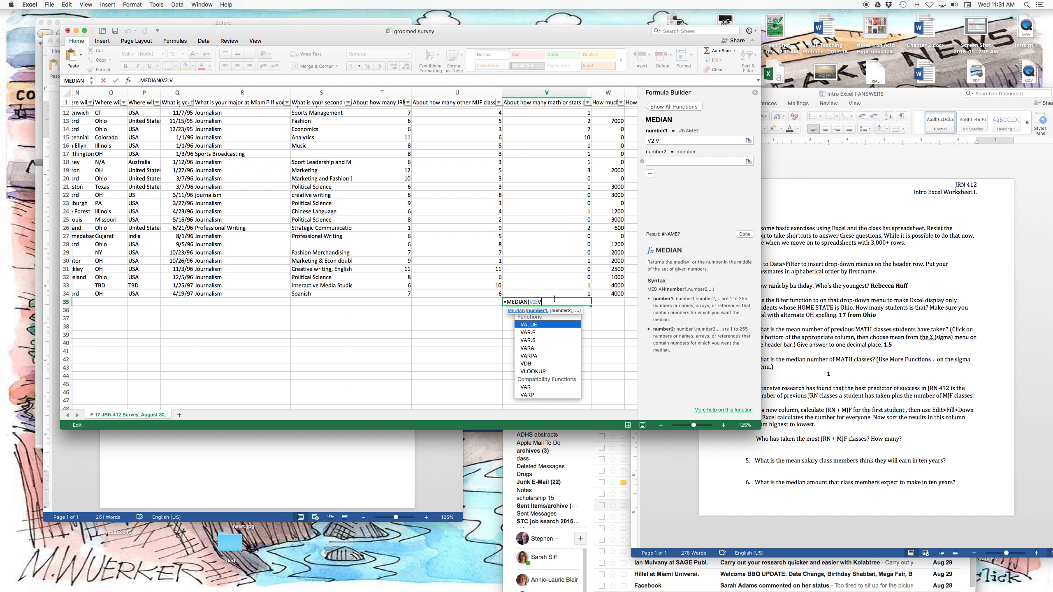
click(552, 311)
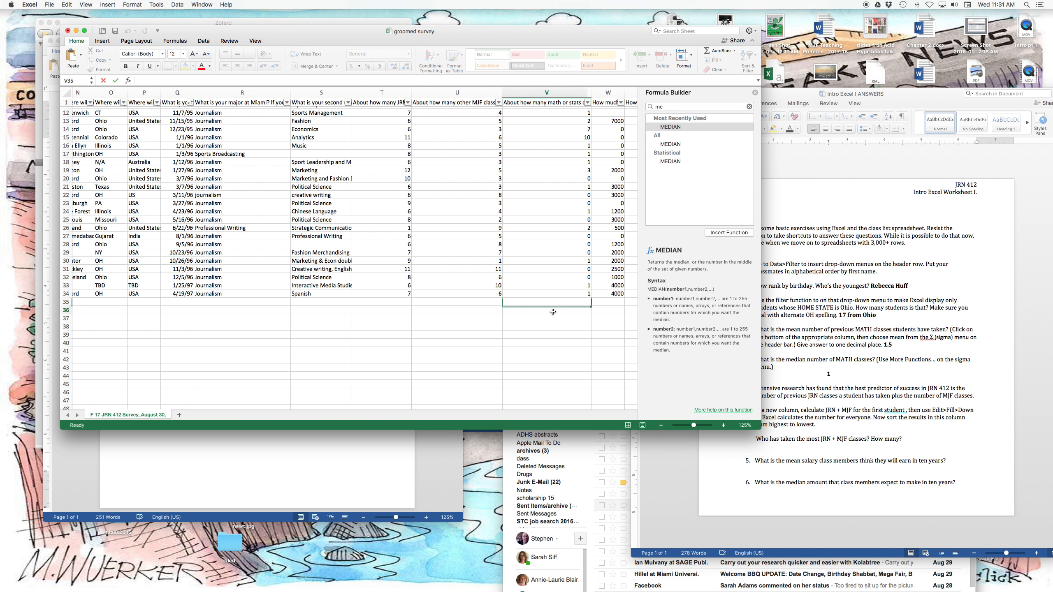
Read question 4 in the Word worksheet, then return to the Excel survey and close the Formula Builder.
click(793, 387)
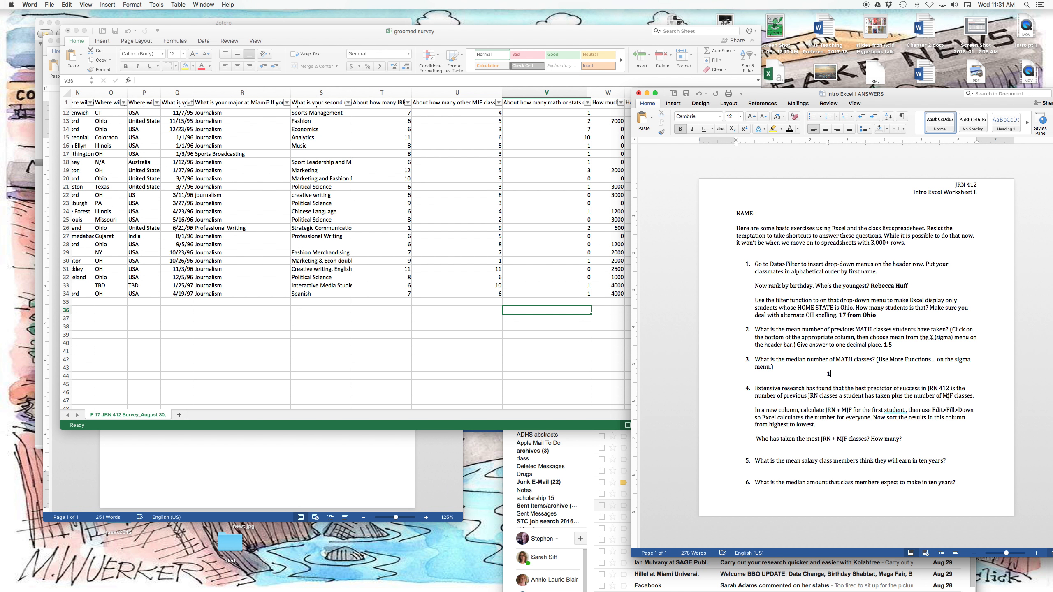
click(581, 383)
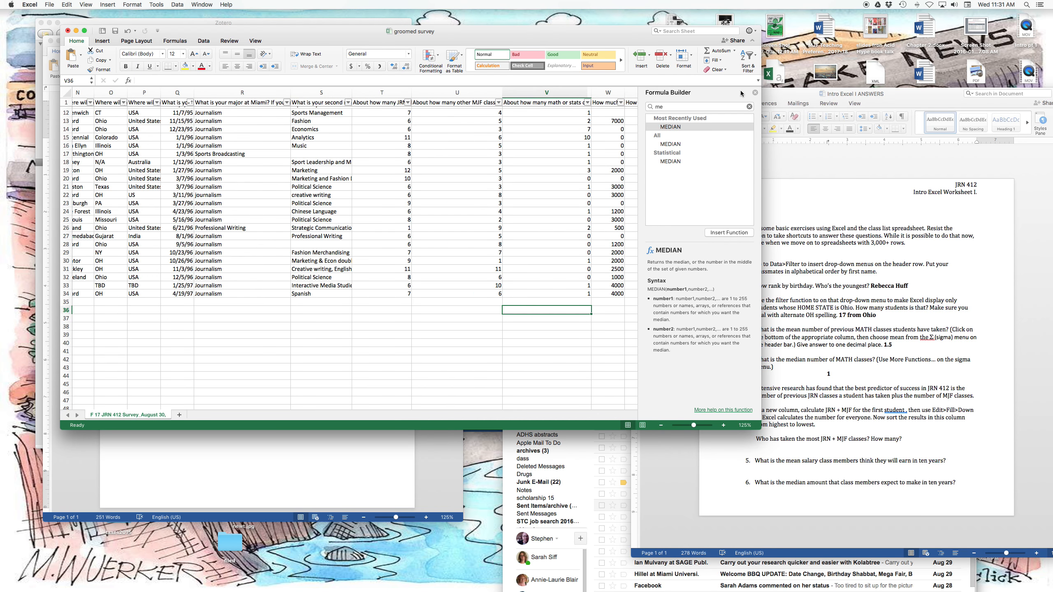
click(755, 92)
Widen the JRN classes and MJF classes columns, T and U, to show more of their headers.
scroll(641, 156, up, 5)
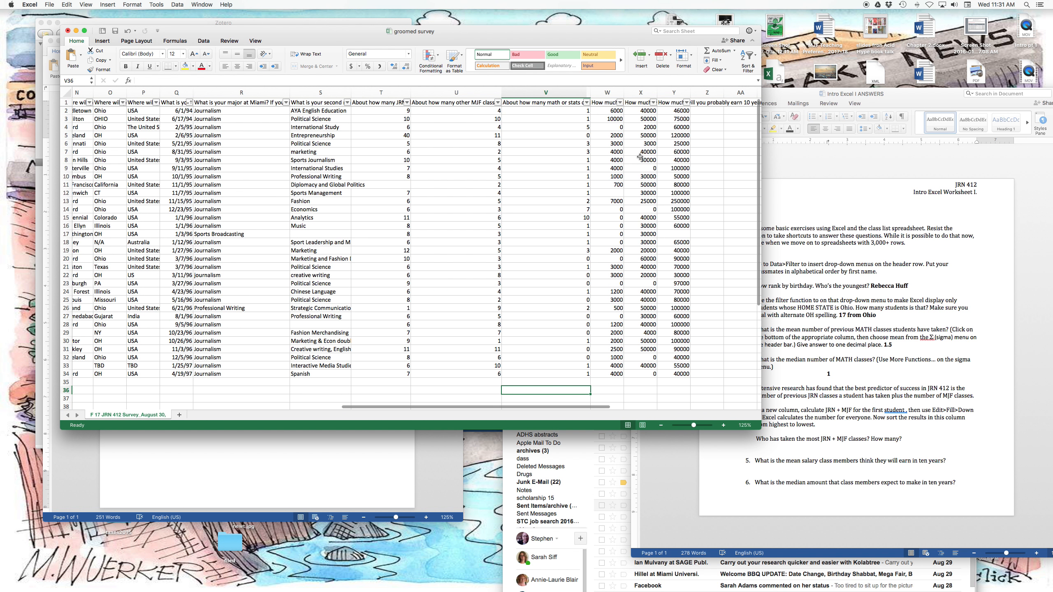
scroll(638, 137, right, 3)
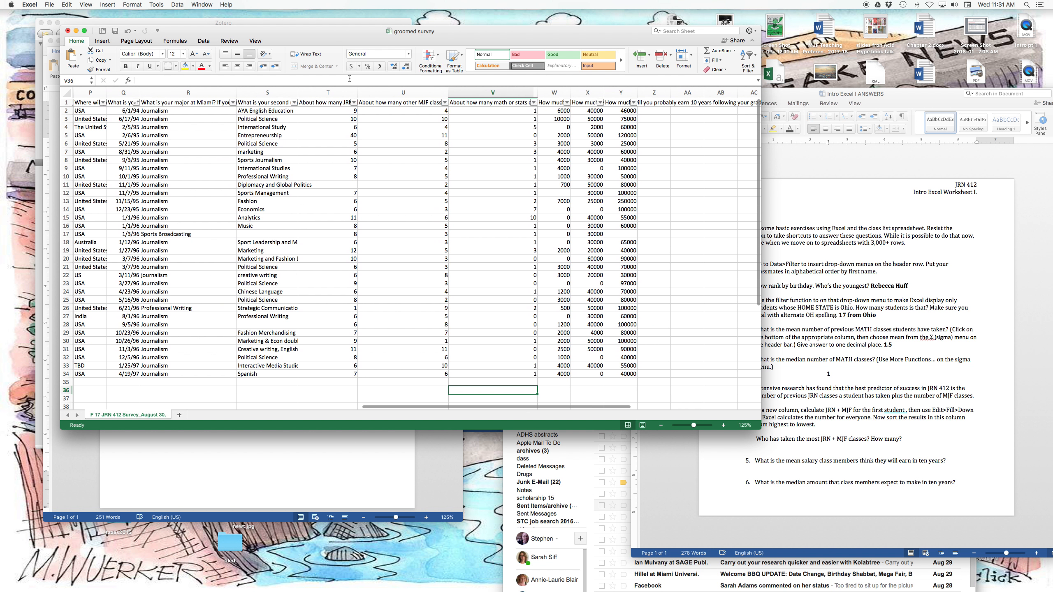
drag(358, 92, 372, 92)
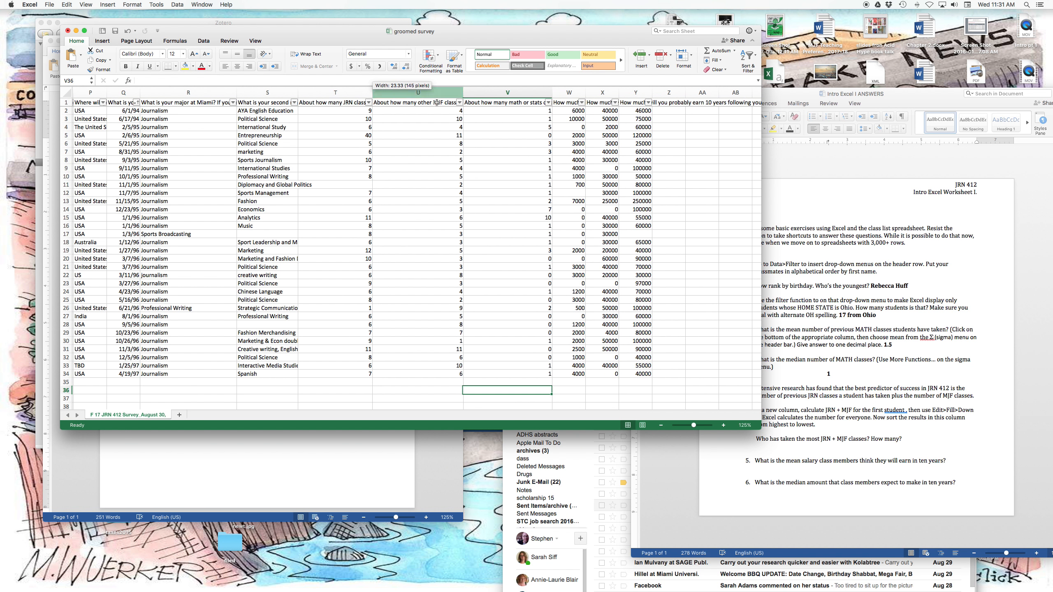
drag(463, 93, 468, 92)
Insert a blank column between the MJF classes column and the math or stats classes column.
click(449, 91)
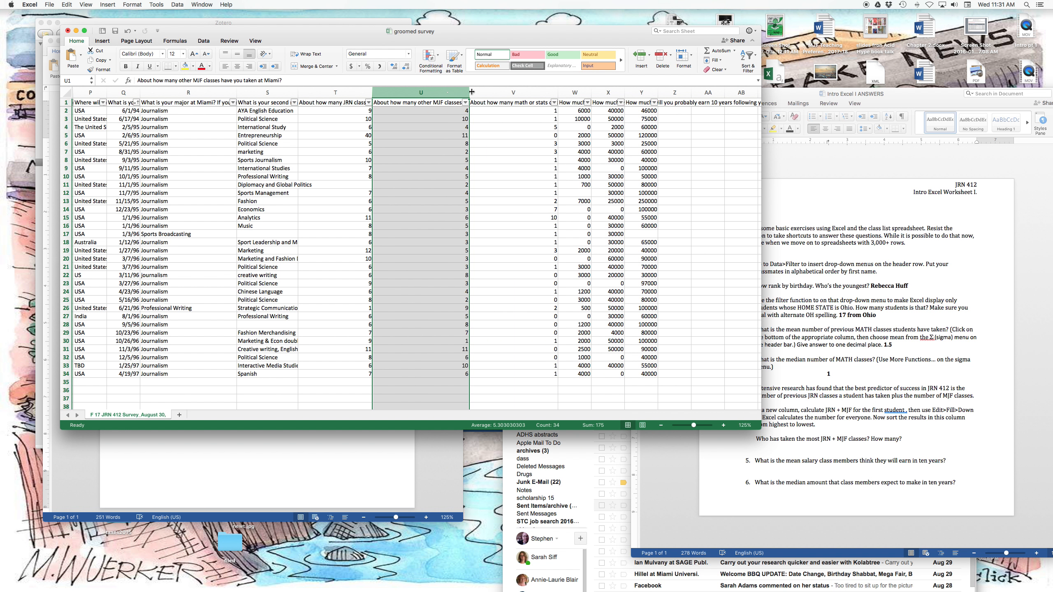
click(504, 91)
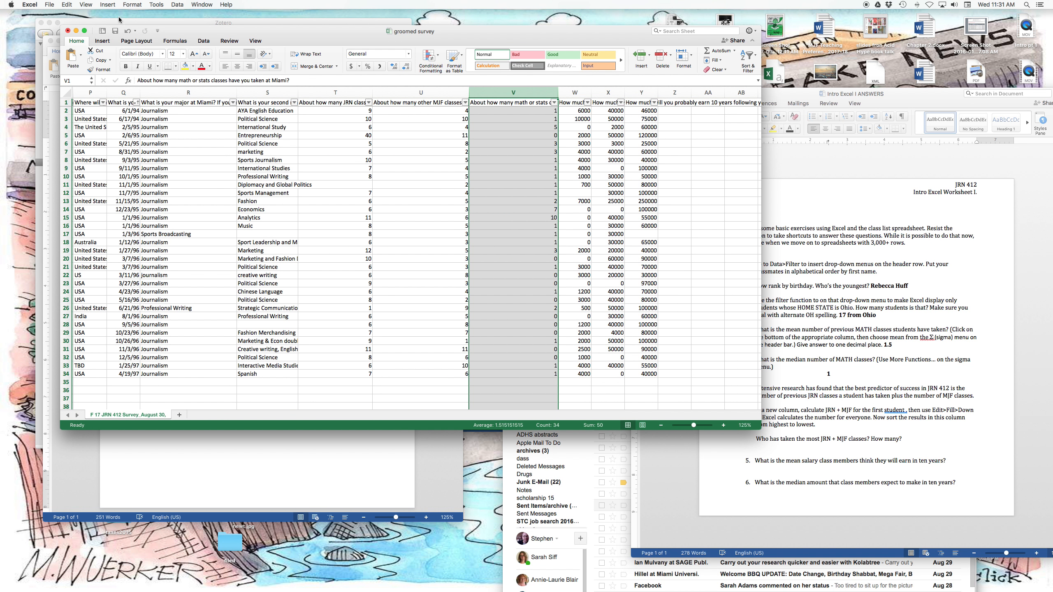
click(108, 4)
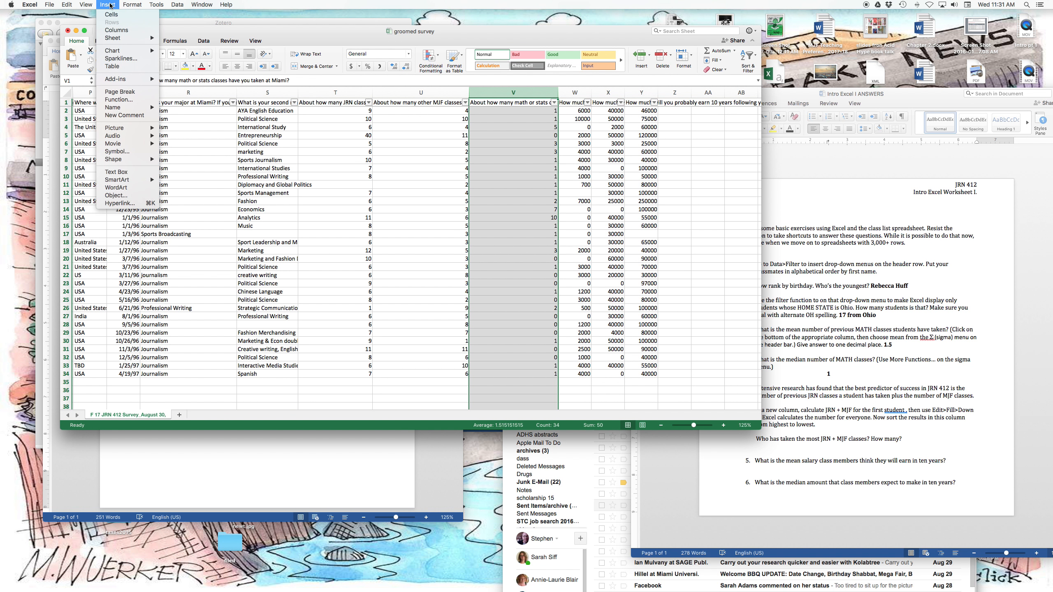
click(117, 31)
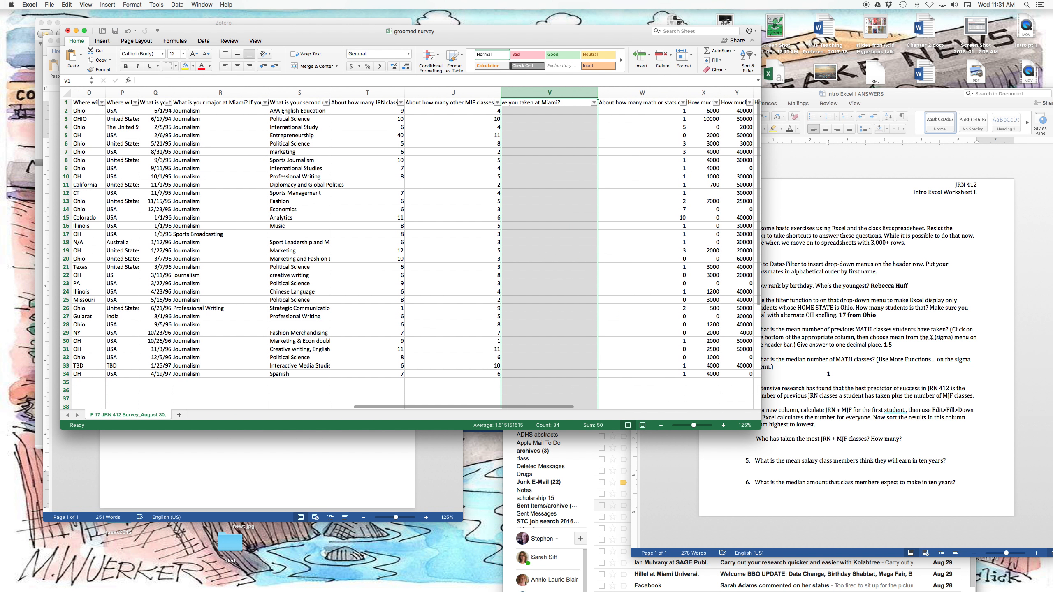
Enter the header "Math + JRN" in cell V1 of the new column.
click(534, 120)
click(537, 103)
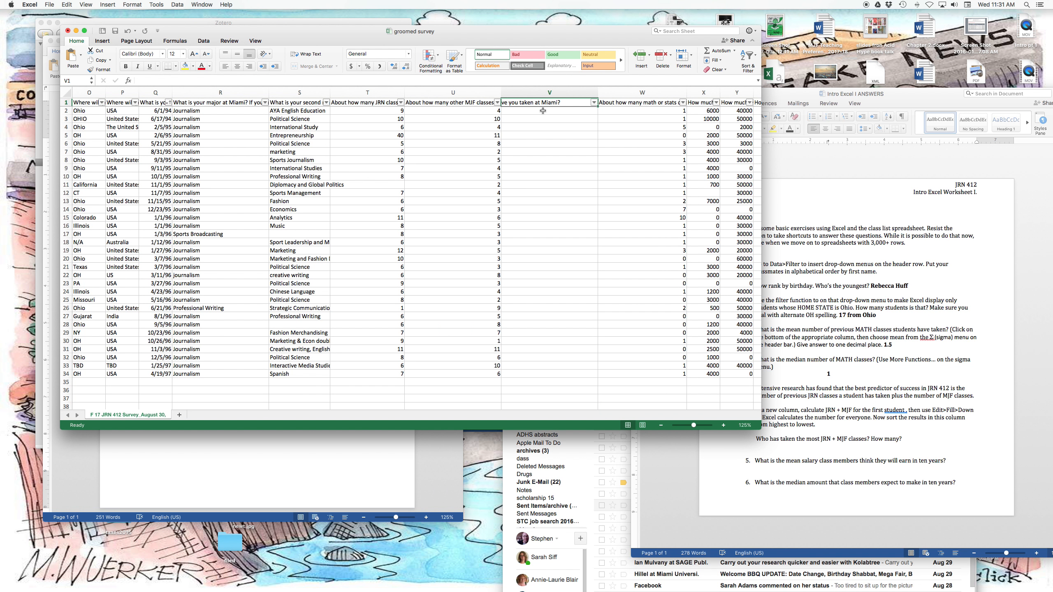
text(Math)
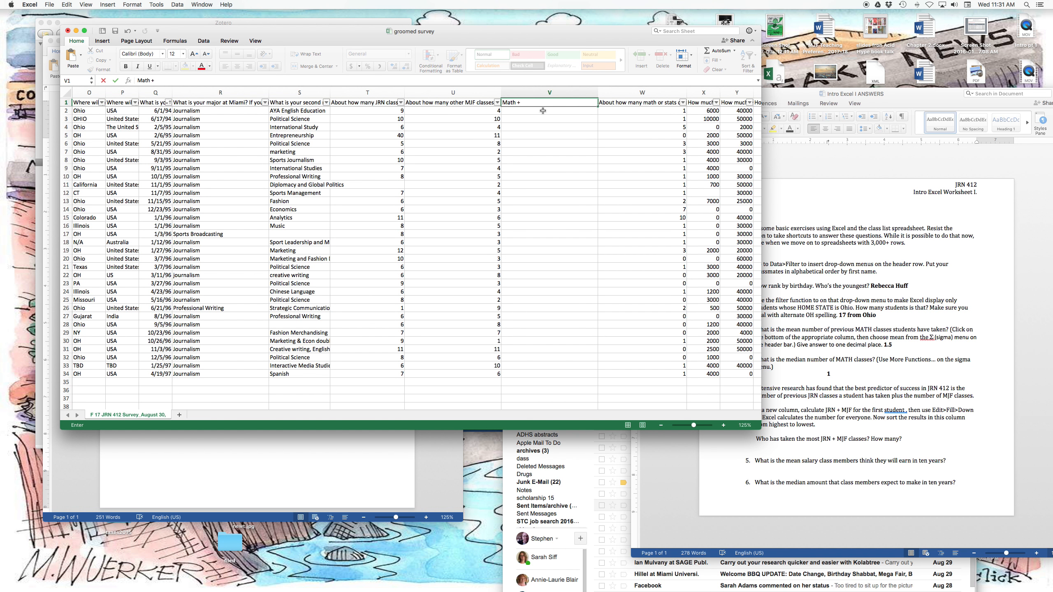
text(+ JRN)
Enter the formula =T2+U2 in cell V2 and fill it down the Math + JRN column through row 34.
click(539, 114)
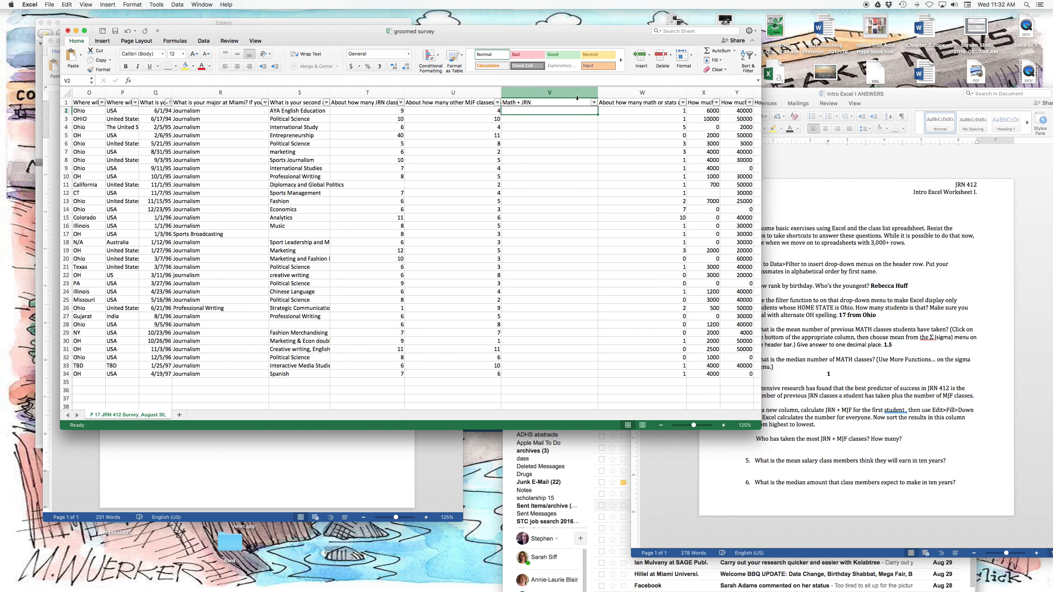
text(=)
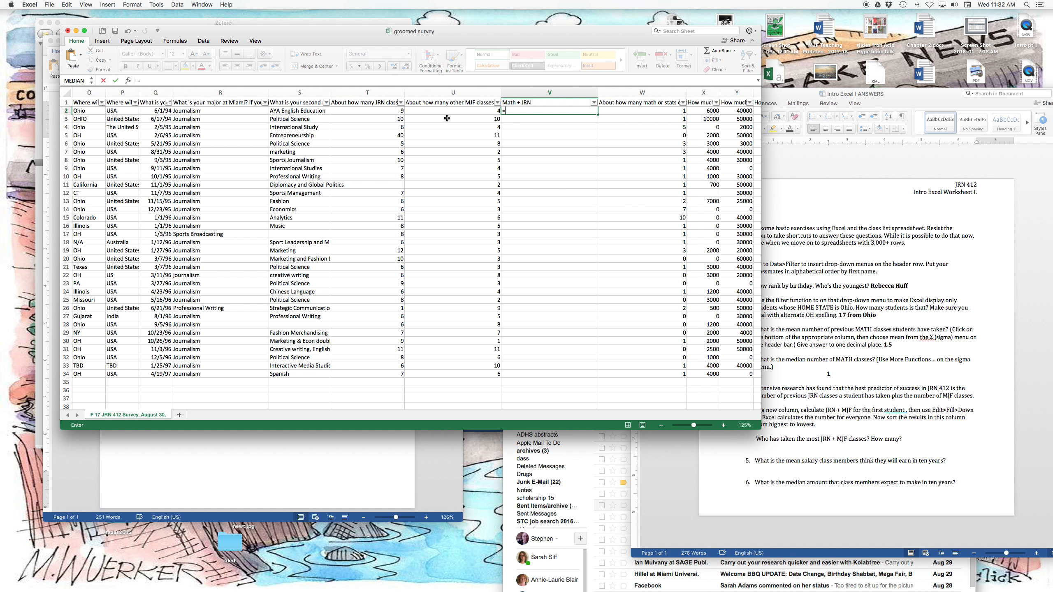
click(384, 111)
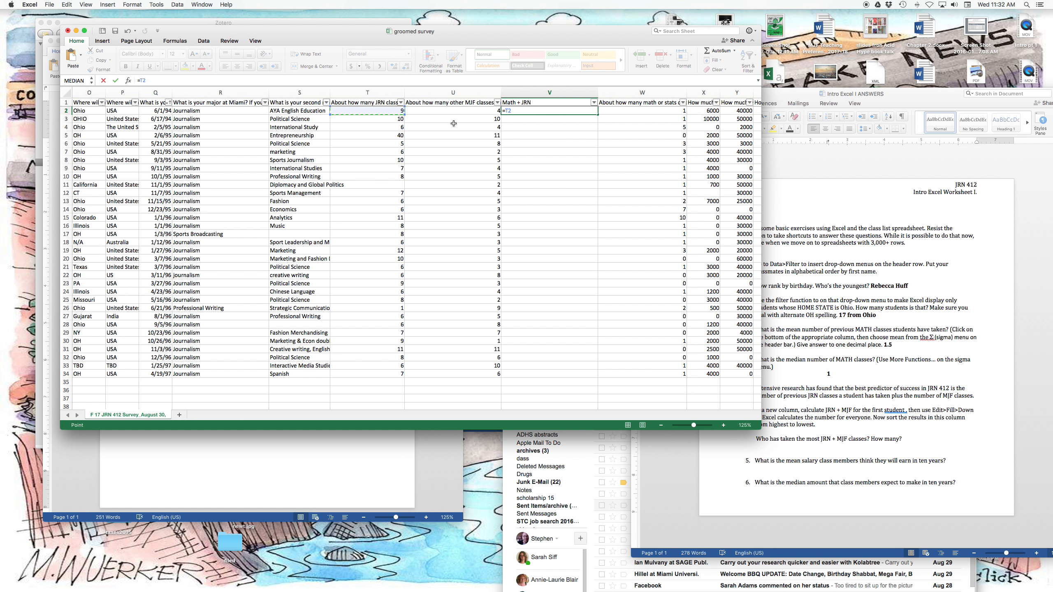
text(+)
click(480, 111)
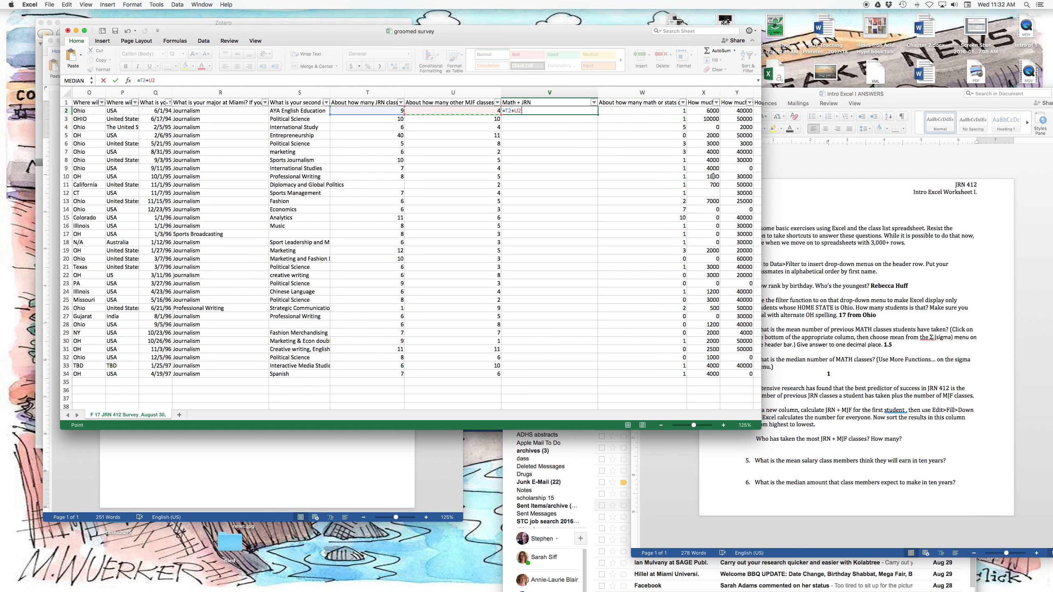
key(Return)
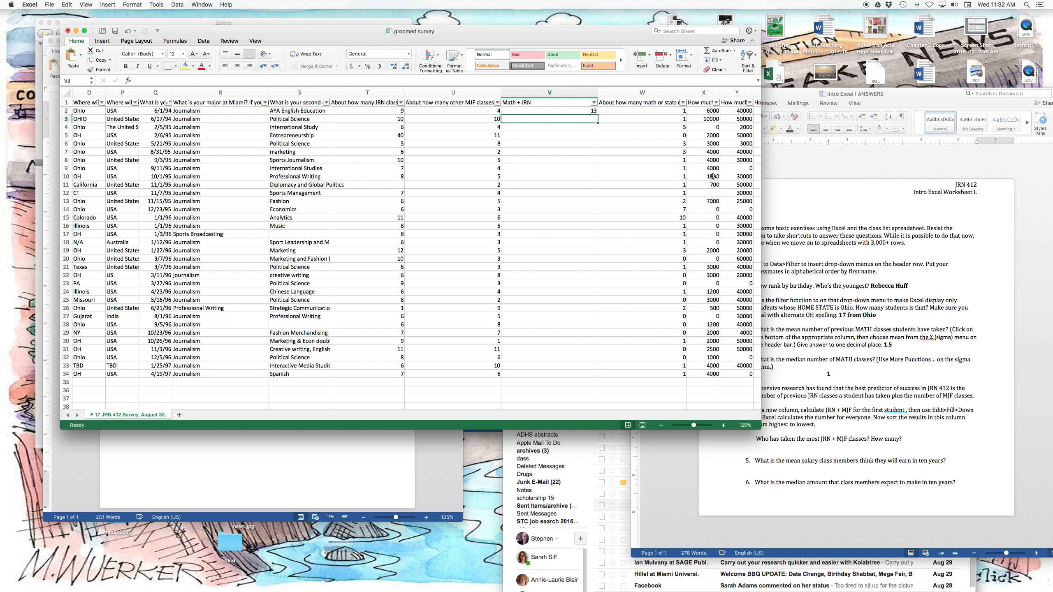
click(595, 112)
drag(596, 114, 621, 378)
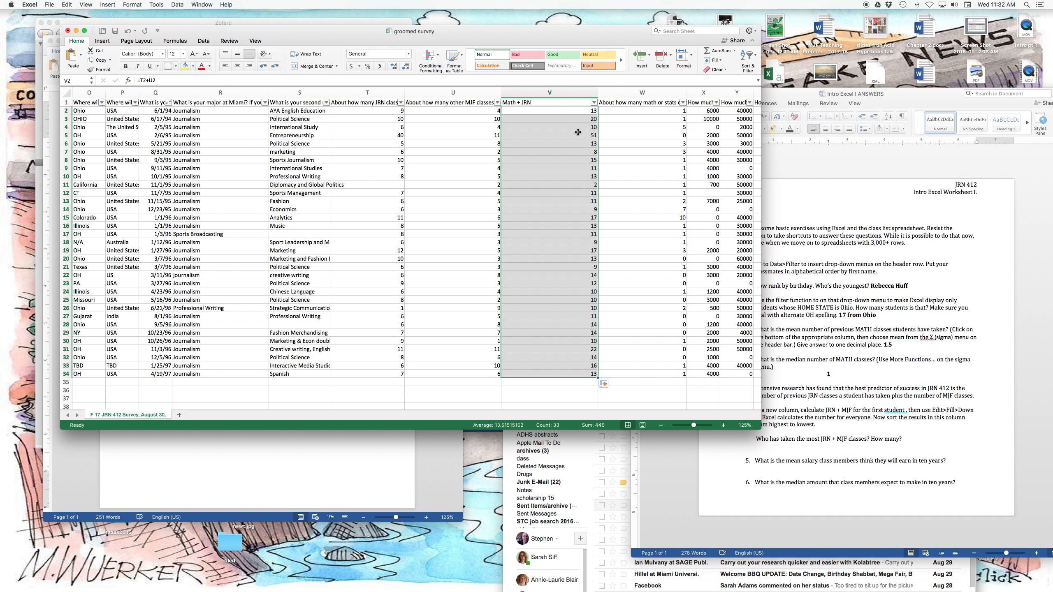
Check the filled formulas in the first rows of the Math + JRN column, V2 to V6.
click(571, 110)
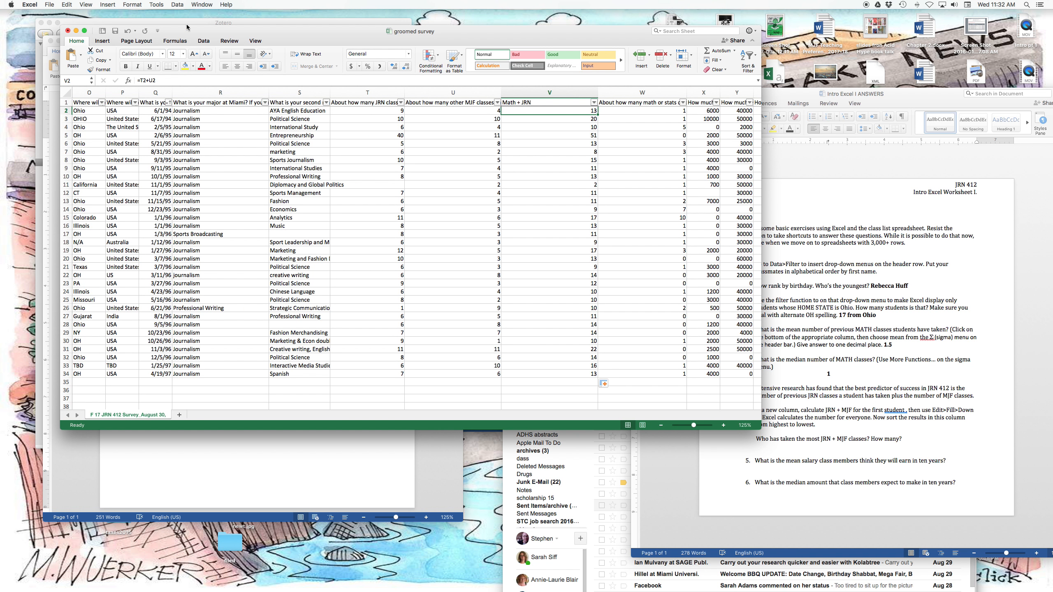
click(514, 120)
click(523, 126)
click(522, 137)
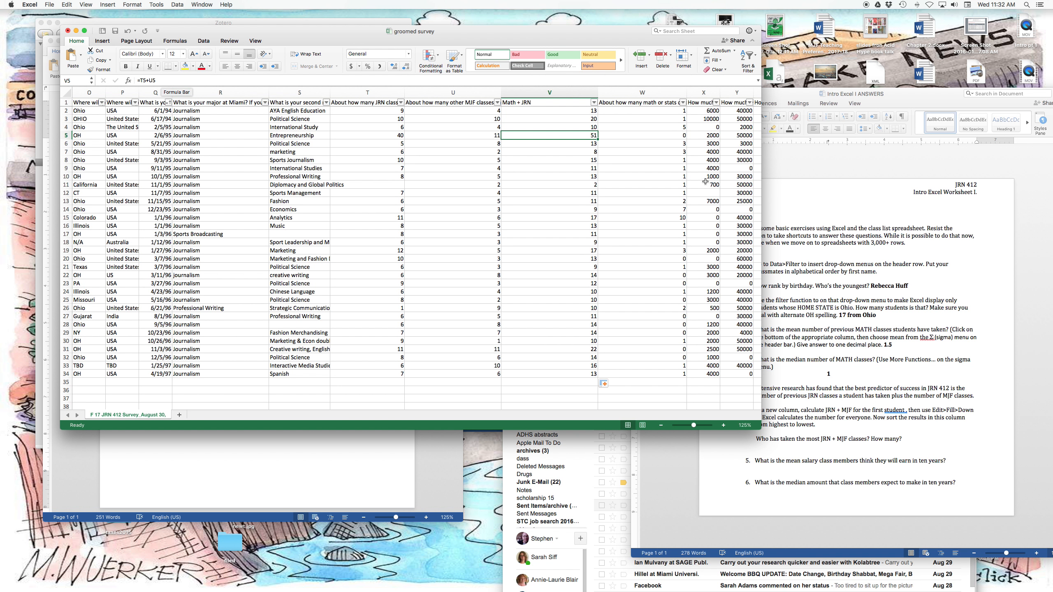
click(554, 146)
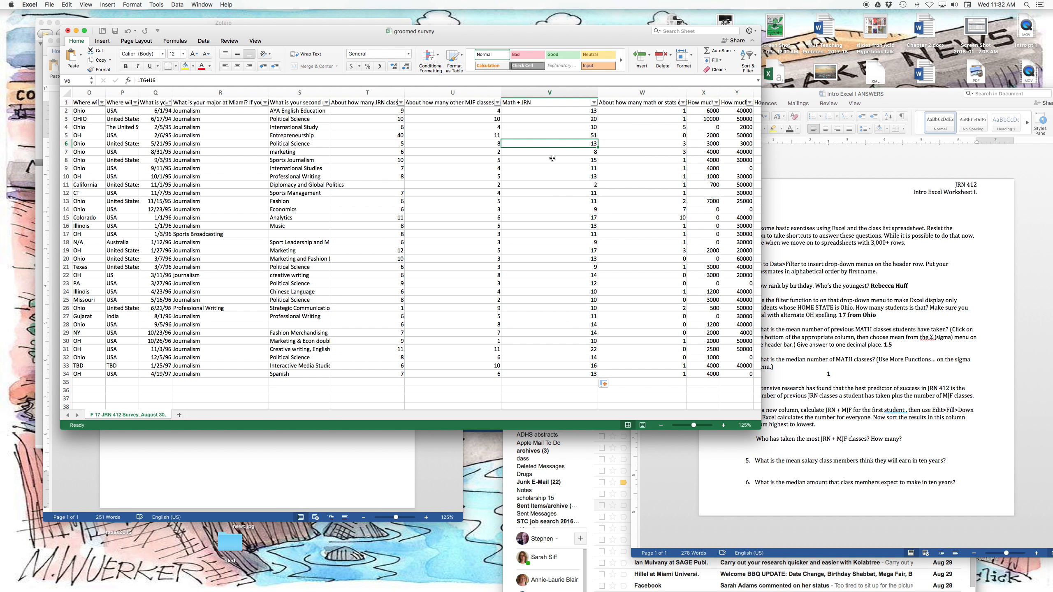
scroll(556, 191, down, 3)
scroll(557, 191, up, 3)
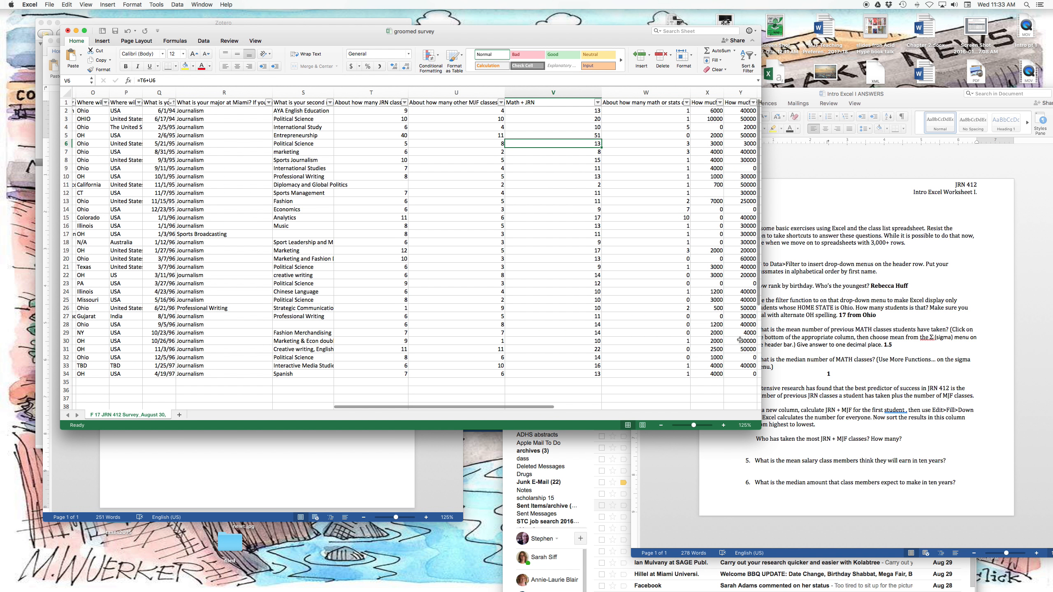
Sort the survey by the Math + JRN column in descending order.
click(819, 363)
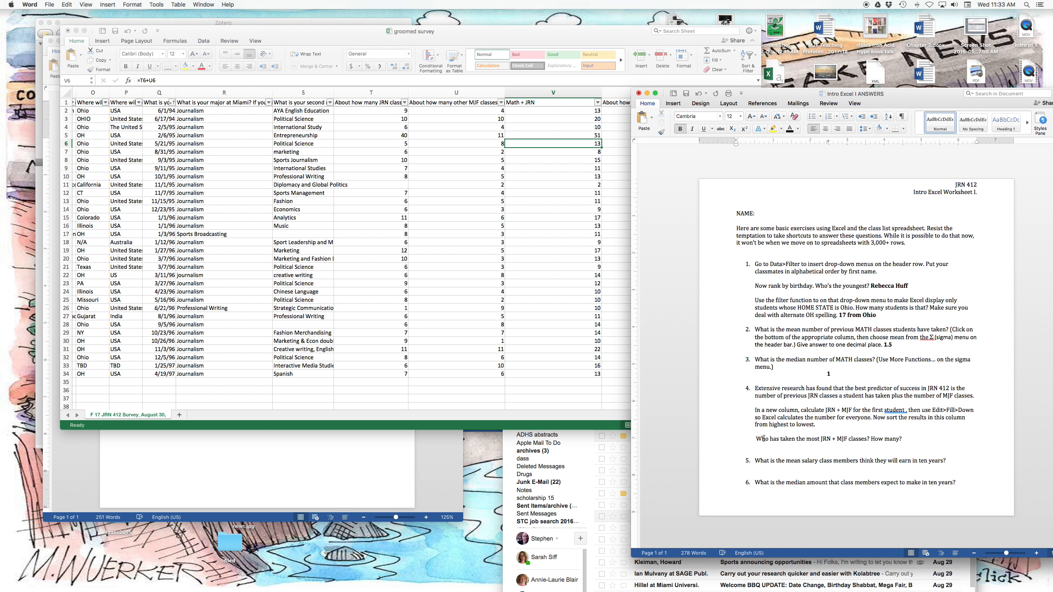
click(598, 102)
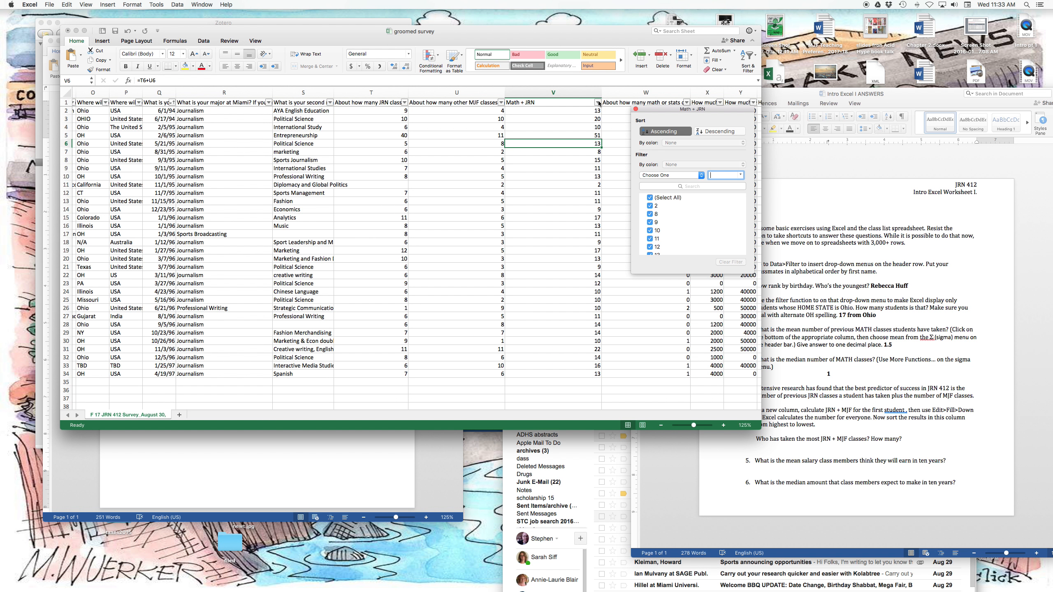
click(708, 131)
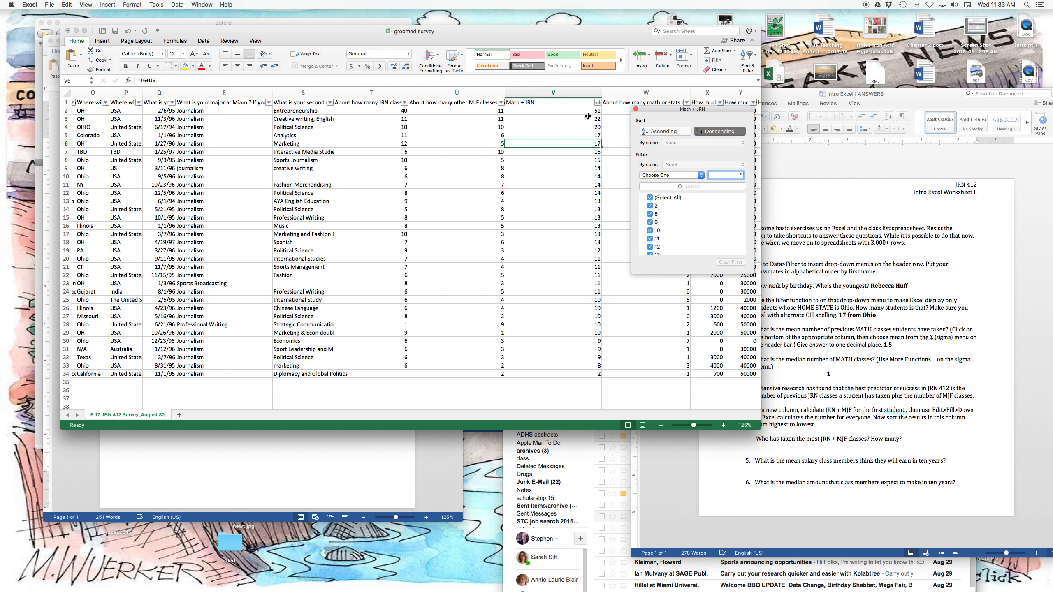
Highlight row 2, the highest Math + JRN total, and look up that student's name in the first columns.
click(579, 111)
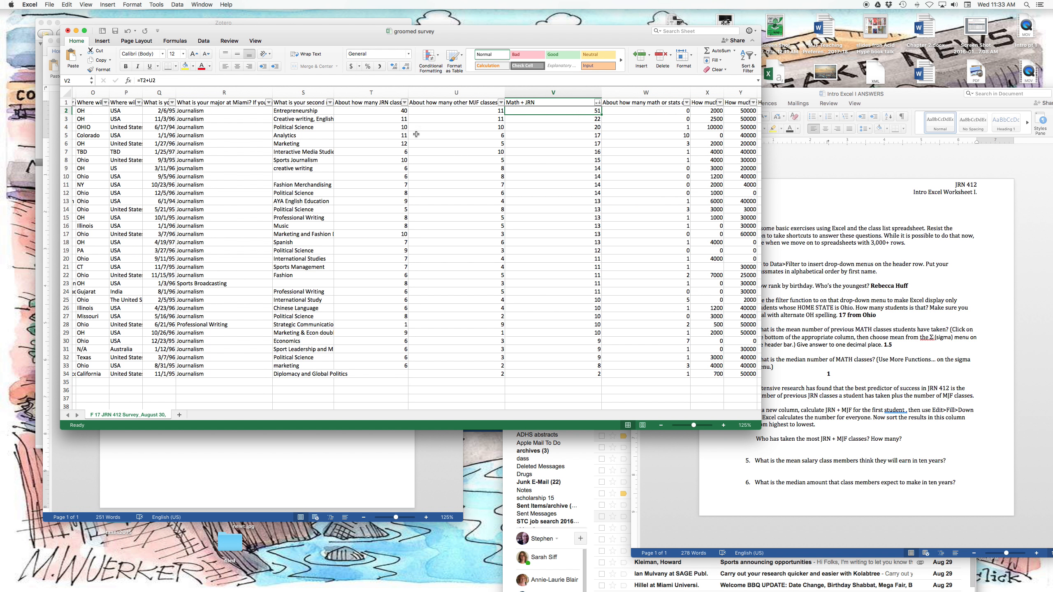
click(65, 111)
scroll(144, 139, left, 5)
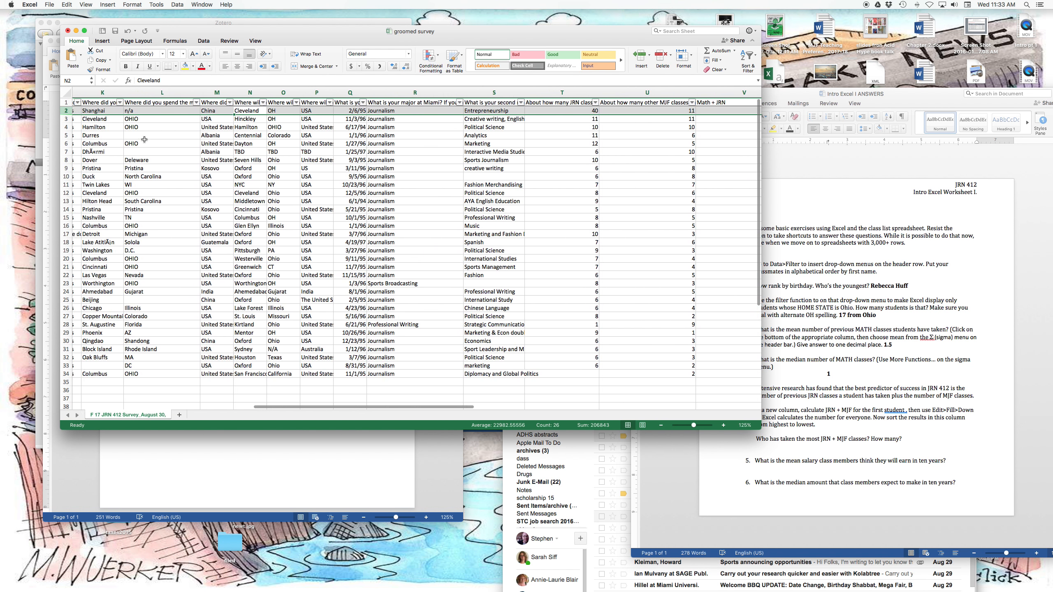
scroll(144, 140, left, 10)
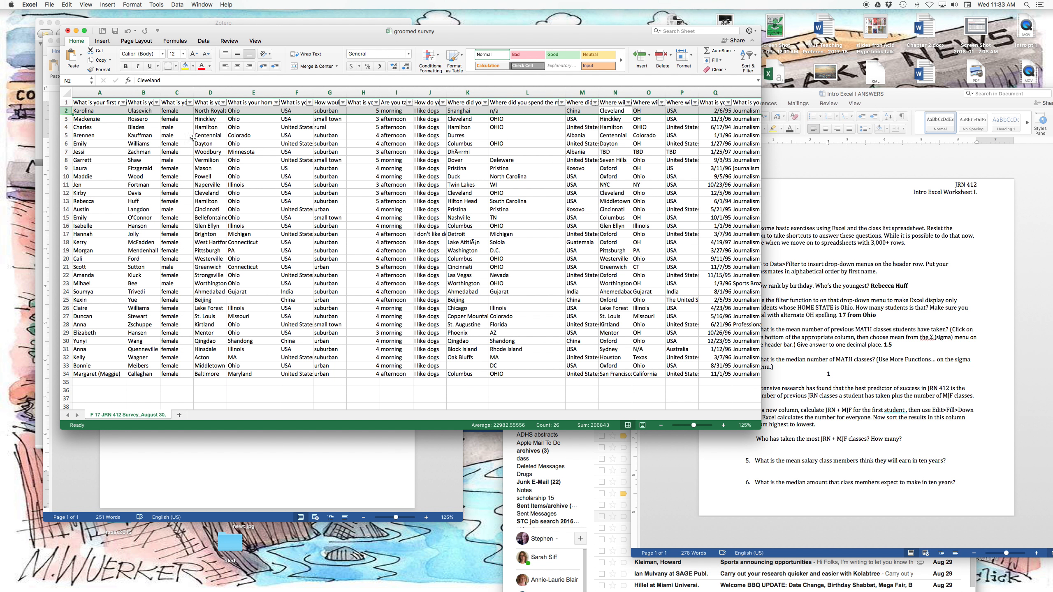
Switch to the Word worksheet and enter the top student's full name in bold below the question about most JRN + MJF classes.
click(862, 334)
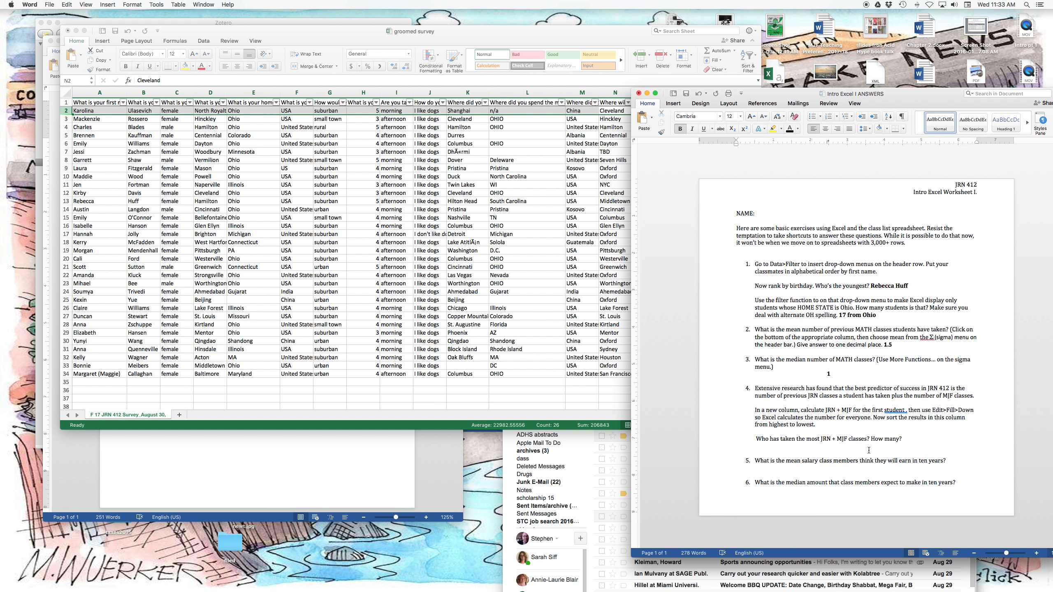
click(869, 449)
key(super+b)
click(833, 467)
Widen column Z in the Excel survey, the expected earnings ten years after graduation, to show more of its header.
scroll(517, 301, right, 10)
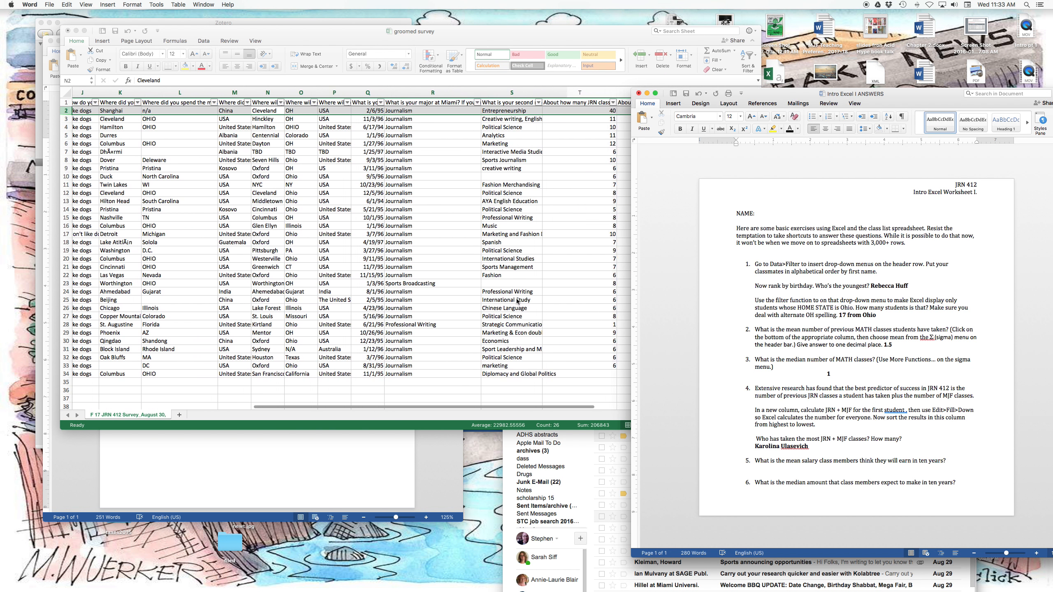
scroll(518, 301, right, 8)
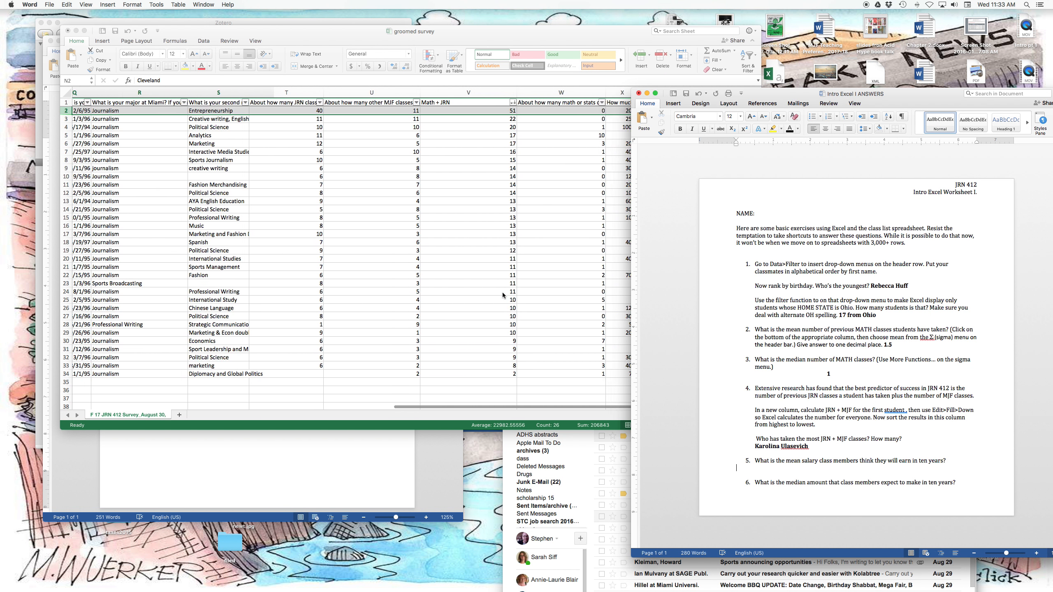
scroll(502, 292, right, 6)
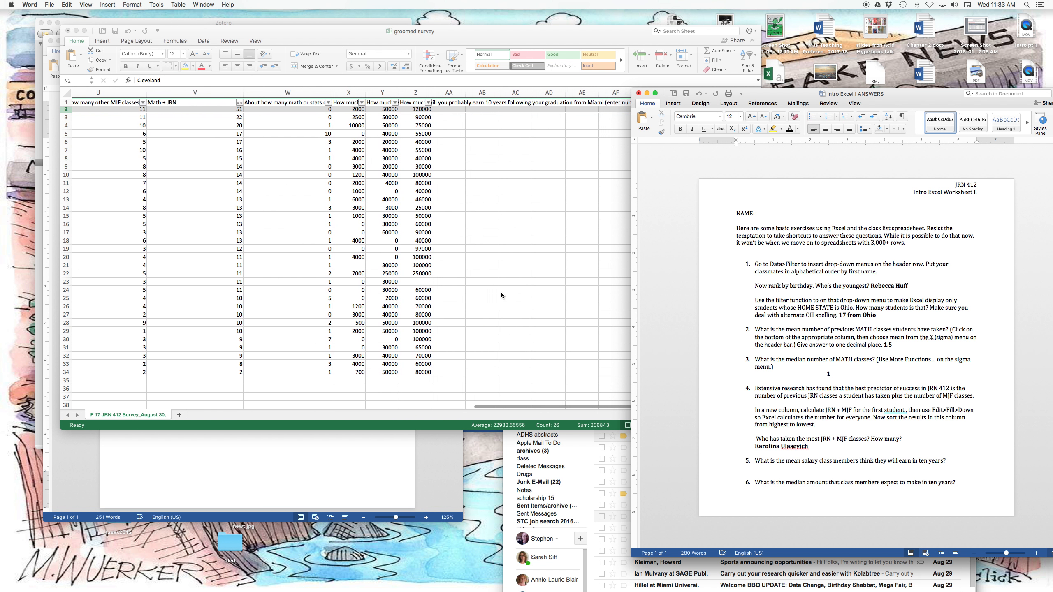
scroll(501, 292, right, 1)
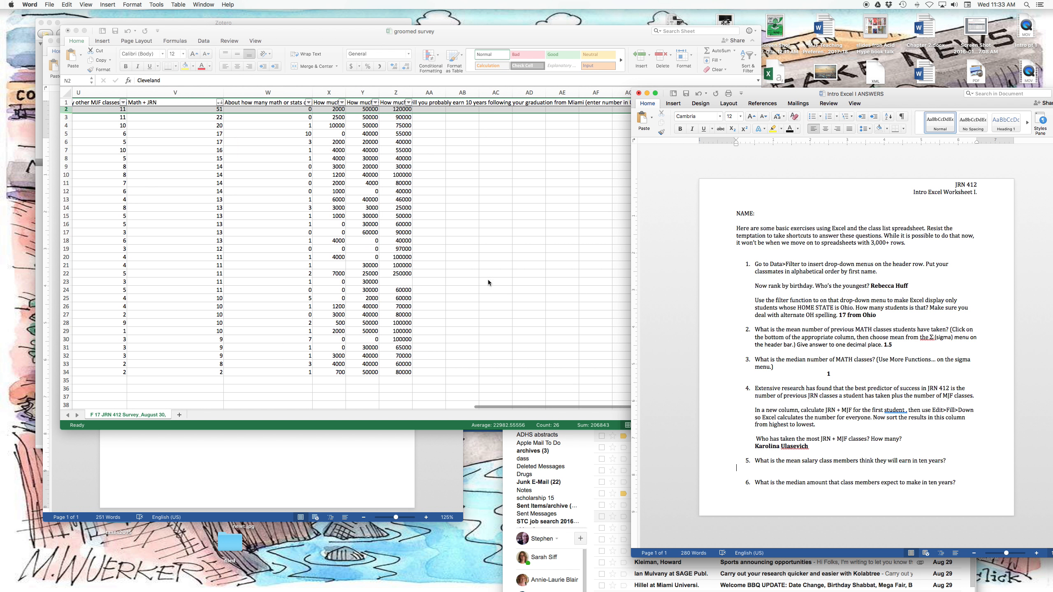
click(409, 94)
drag(412, 92, 465, 92)
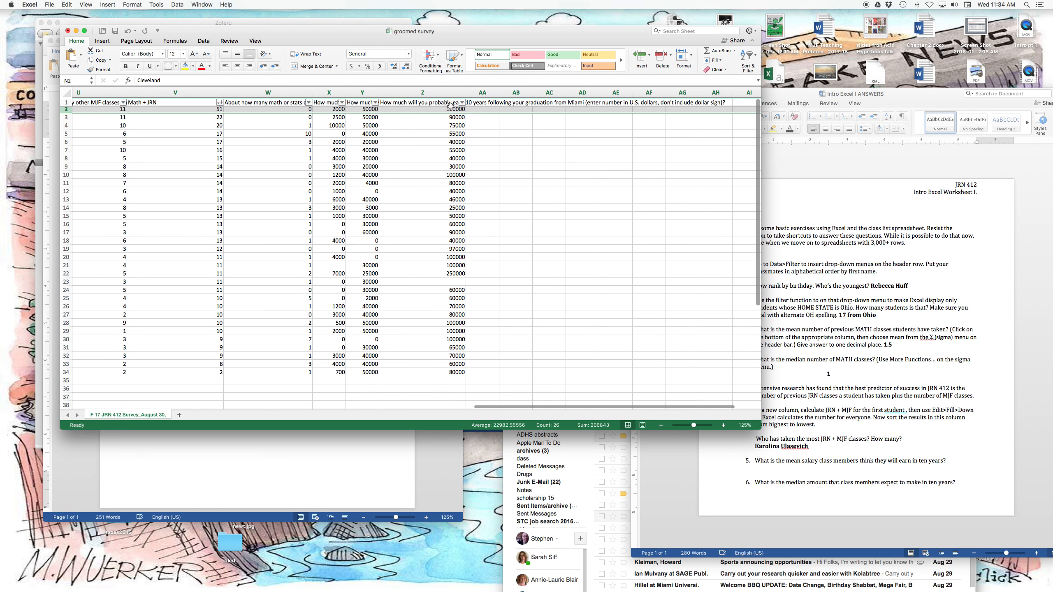
Insert an AVERAGE function in cell Z35 below the ten-year earnings column.
scroll(444, 270, down, 6)
scroll(444, 271, left, 2)
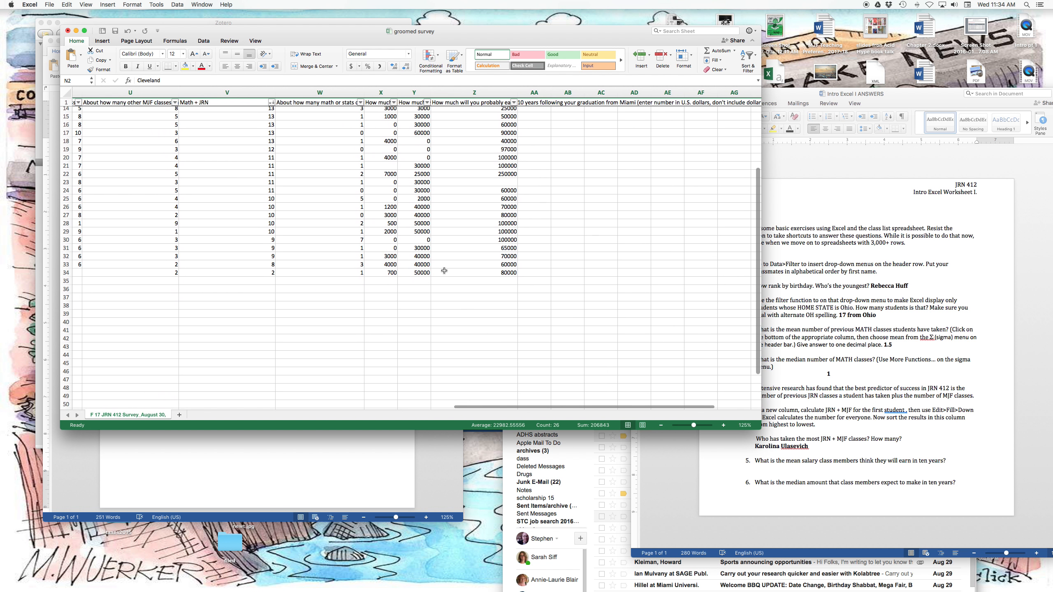
click(475, 284)
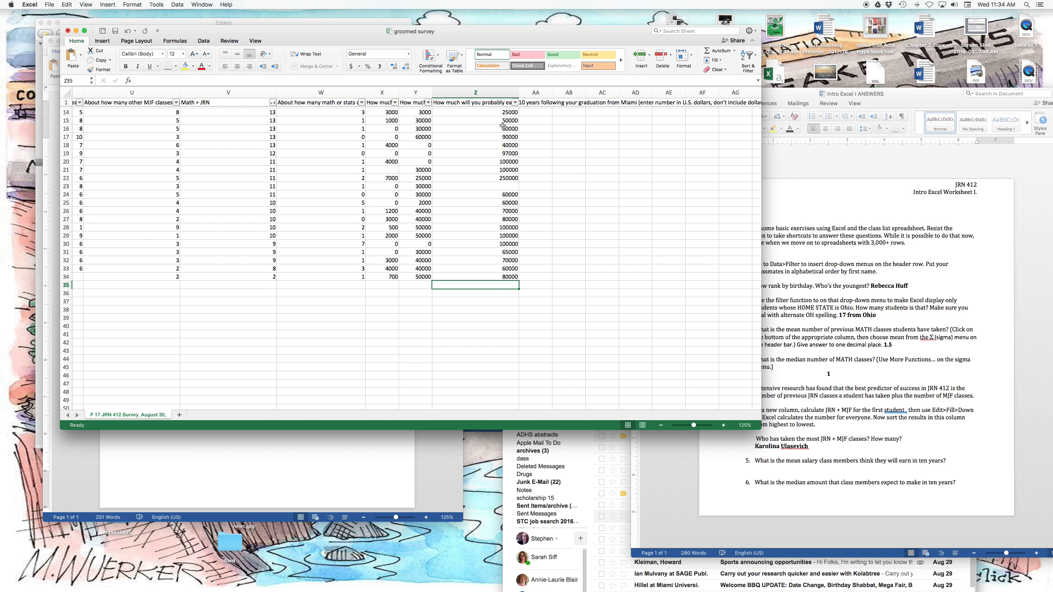
click(734, 51)
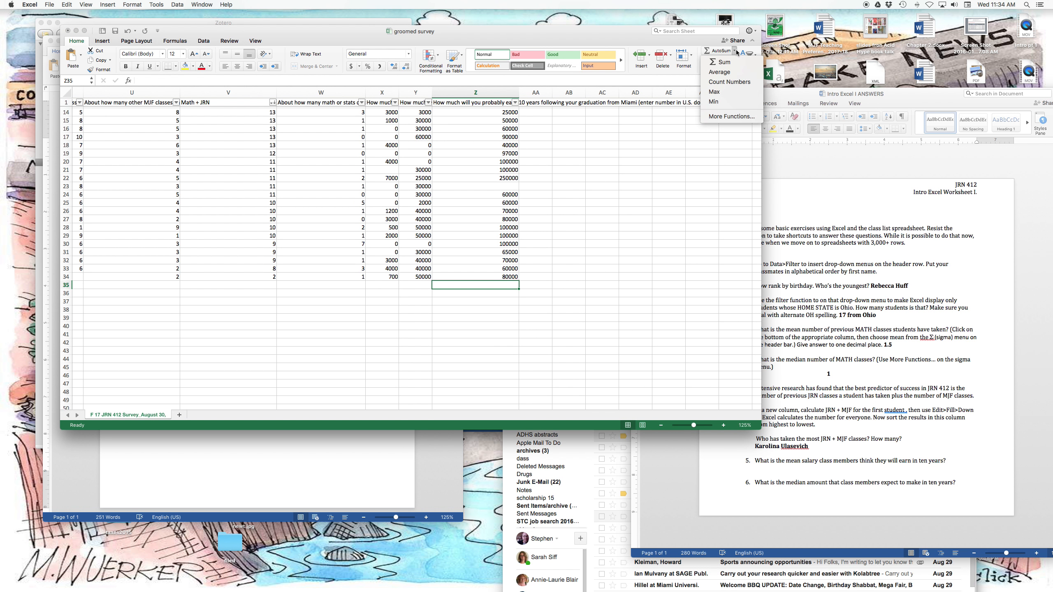
click(731, 72)
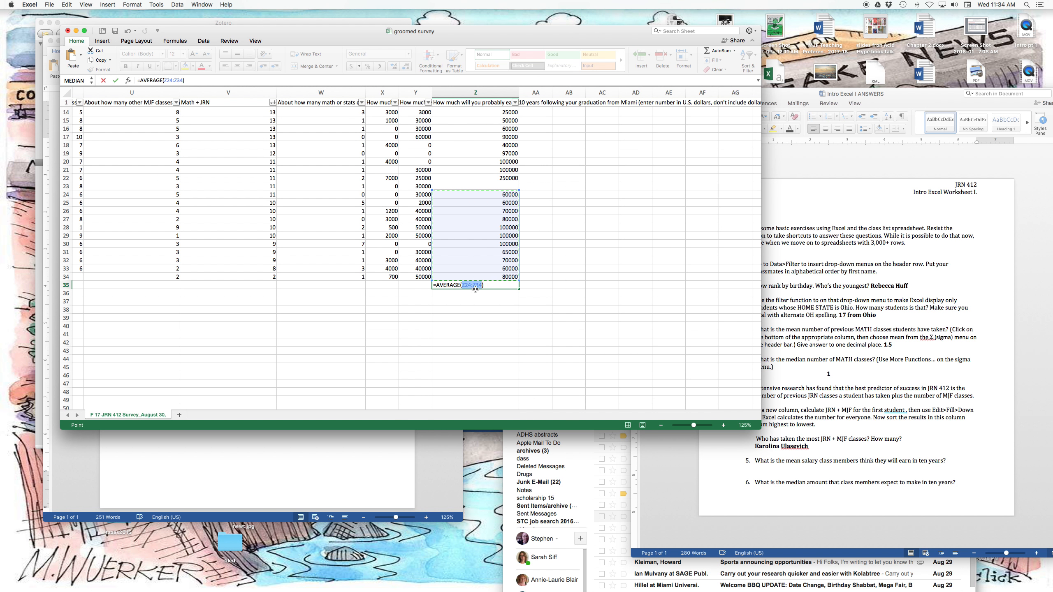
Extend the range of the average in Z35 to Z2:Z34 and complete the formula.
scroll(477, 291, up, 5)
scroll(502, 289, right, 1)
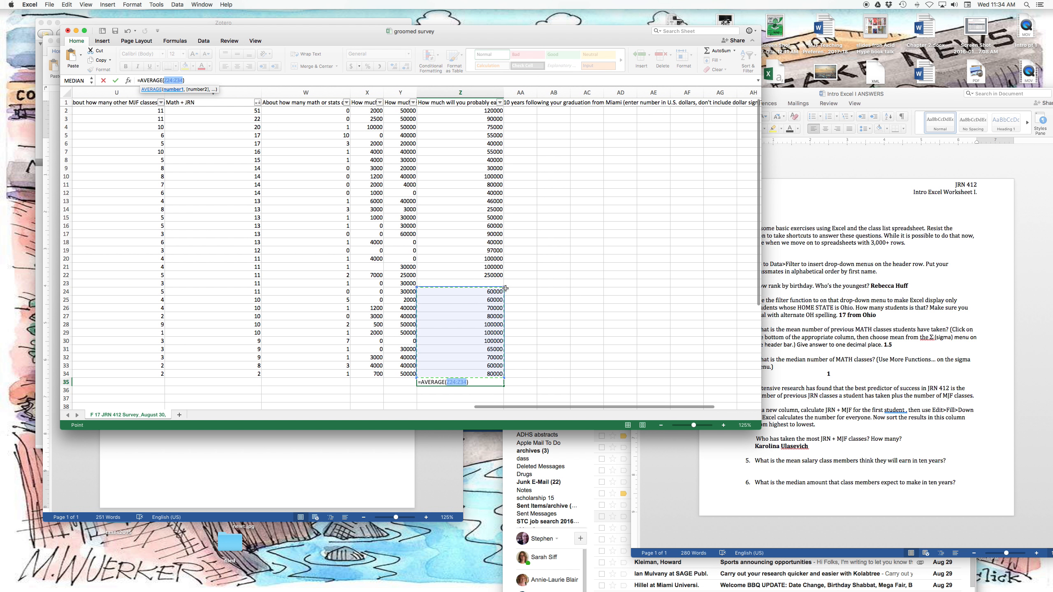
drag(505, 288, 499, 114)
scroll(492, 174, down, 1)
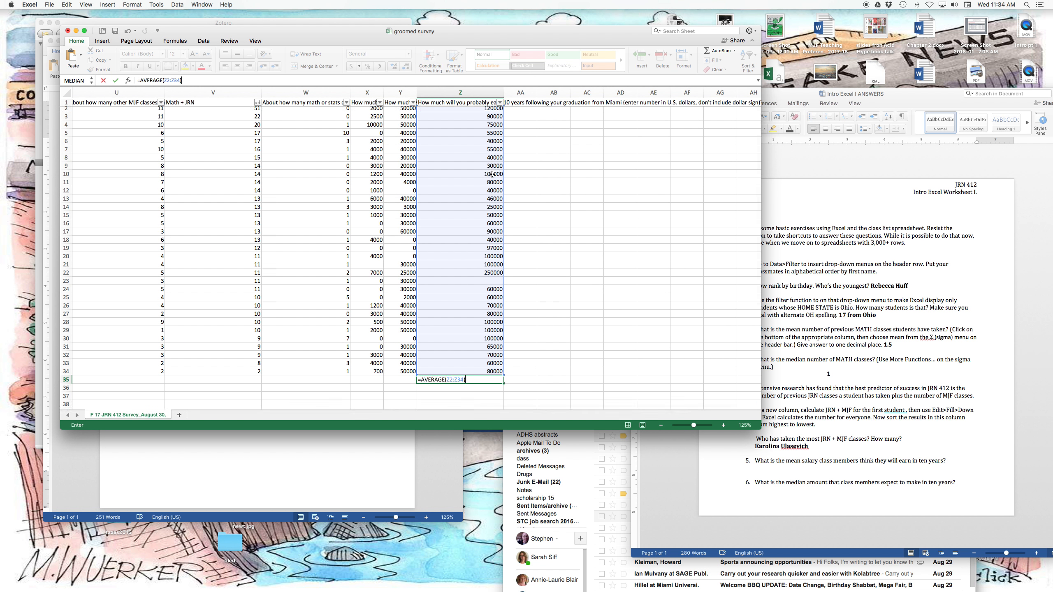
scroll(492, 174, down, 4)
scroll(492, 174, left, 1)
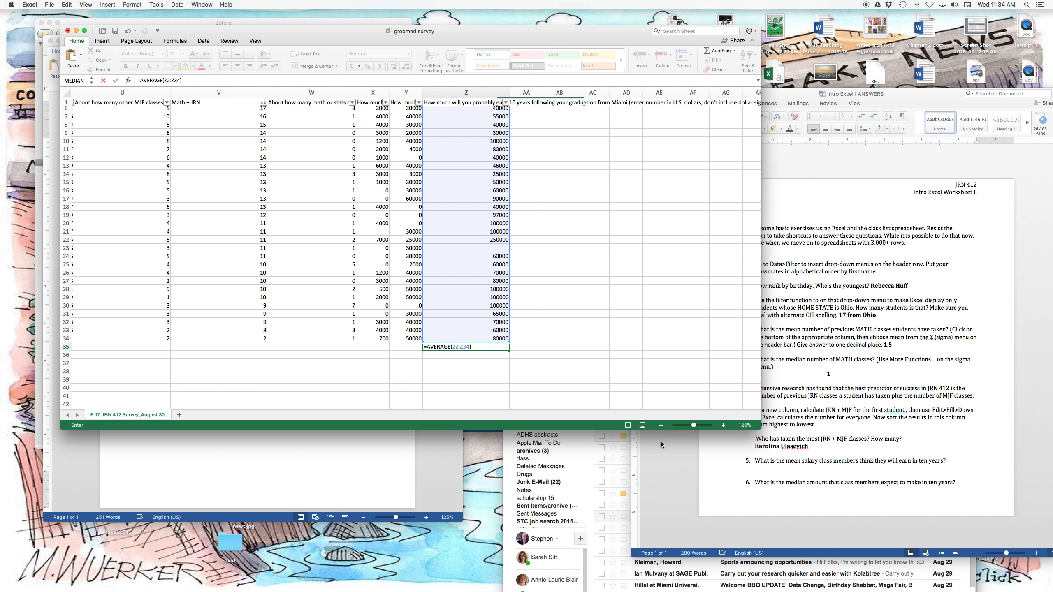
key(Return)
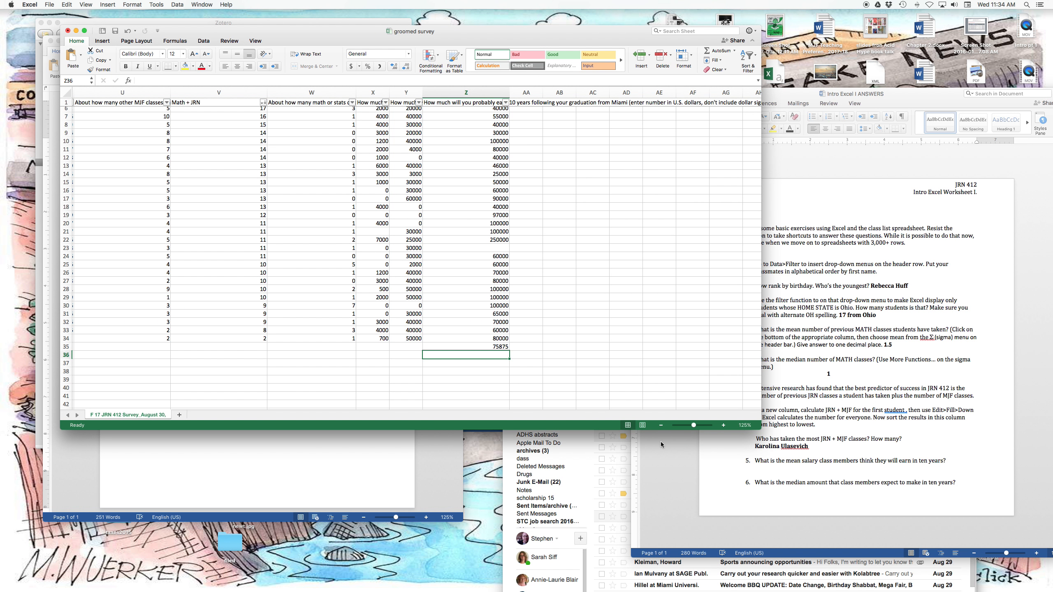
Copy the mean salary from Z35 into the Word worksheet below question 5, written as $75875 in bold.
click(499, 348)
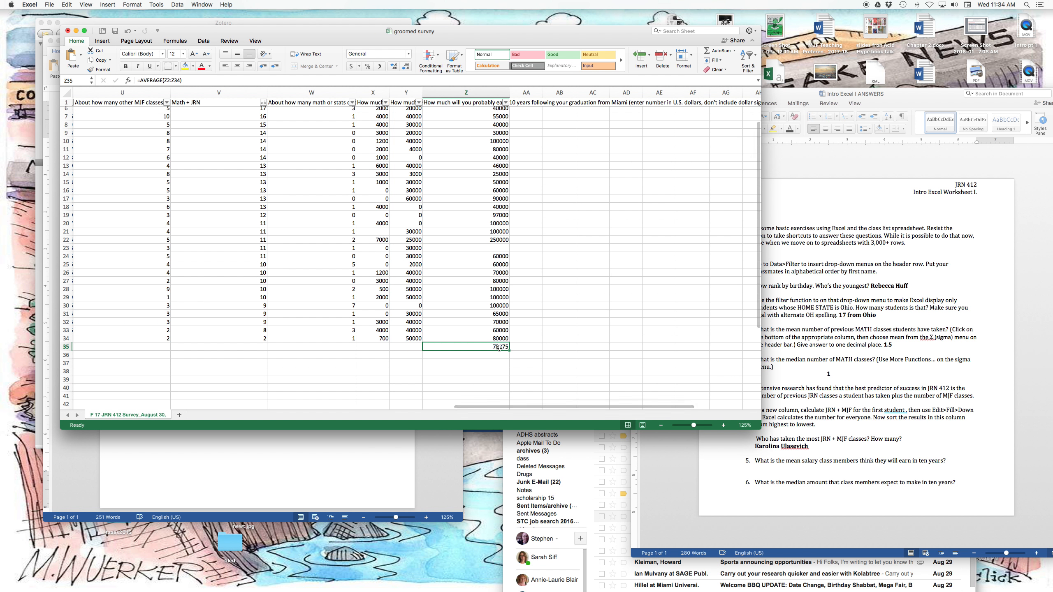
key(cmd+c)
scroll(499, 348, left, 1)
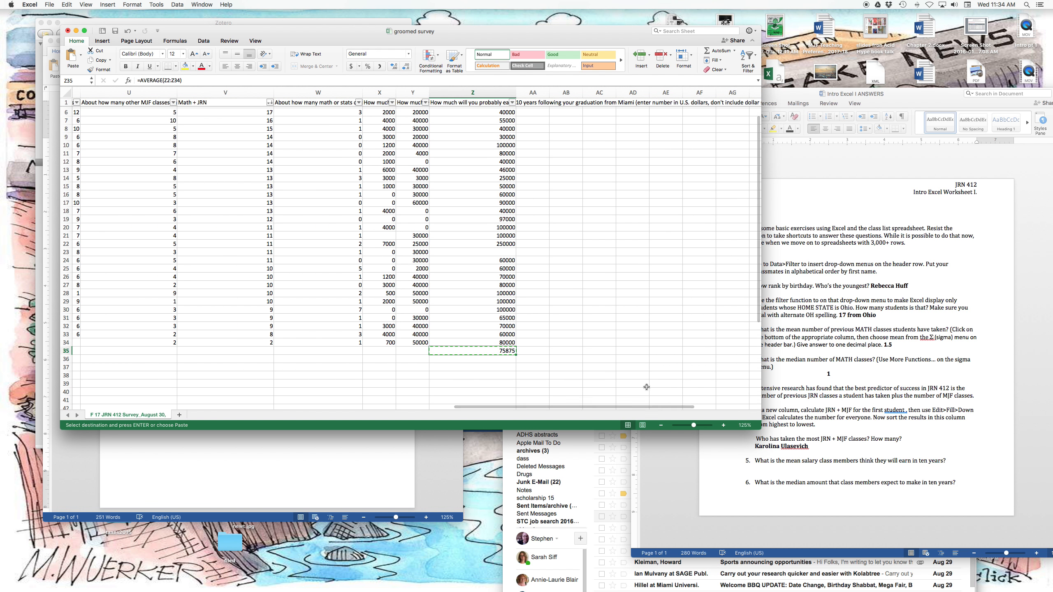
click(737, 468)
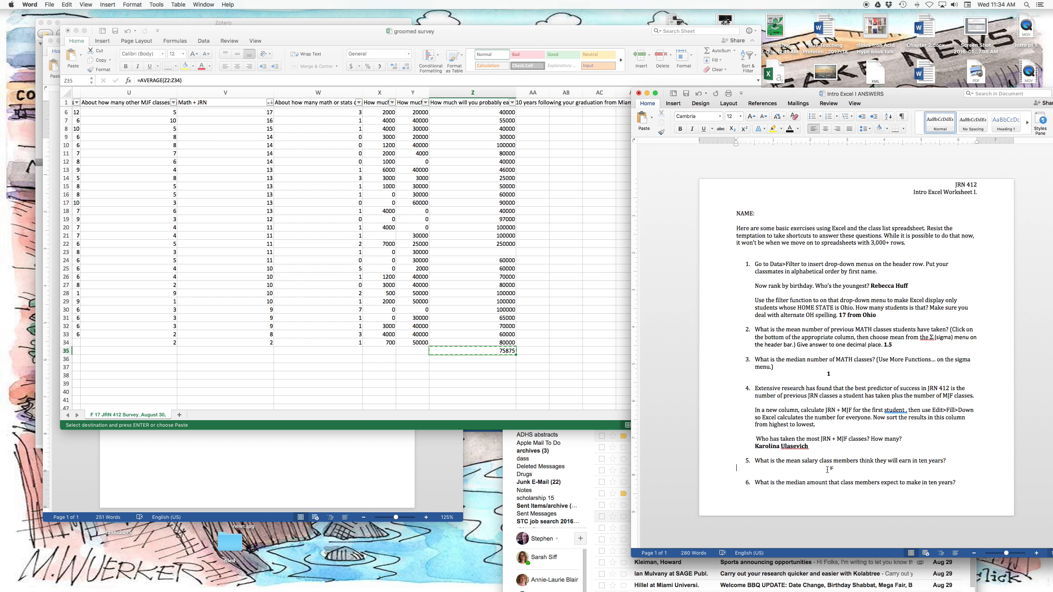
key(cmd+b)
key(cmd+v)
key(BackSpace)
click(737, 469)
key(Tab)
In the Excel survey, replace the AVERAGE function in the Z35 formula with MEDIAN and try to complete it.
double_click(475, 349)
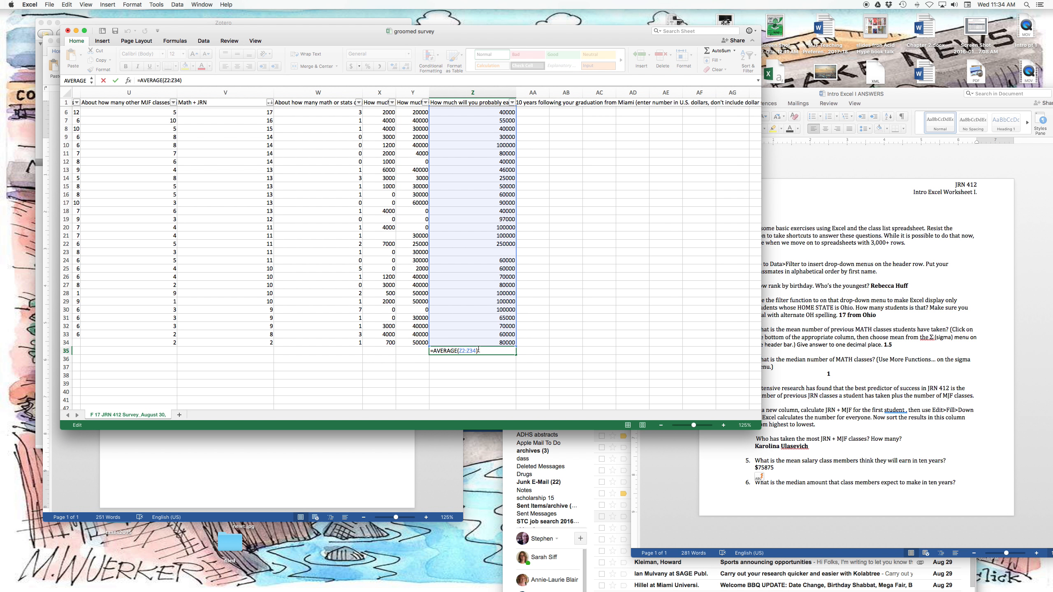
drag(456, 351, 433, 350)
text(MEDI)
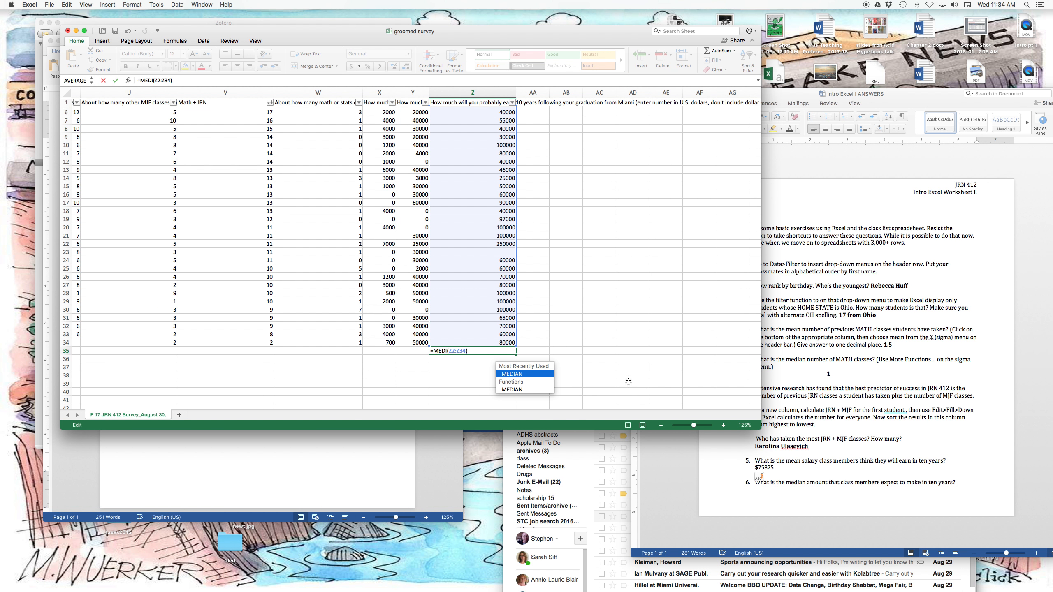
double_click(537, 375)
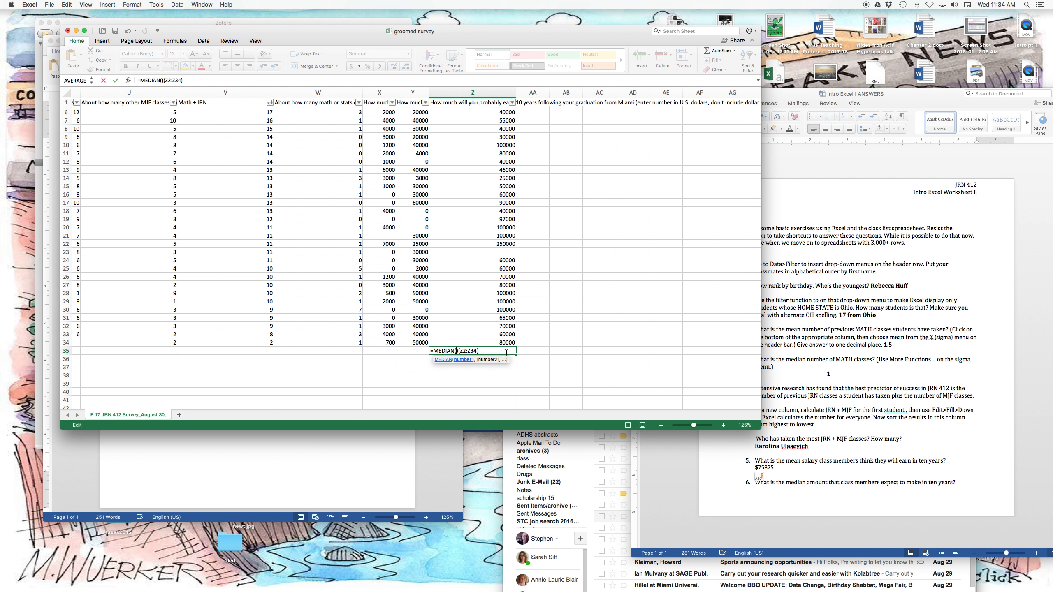
key(Return)
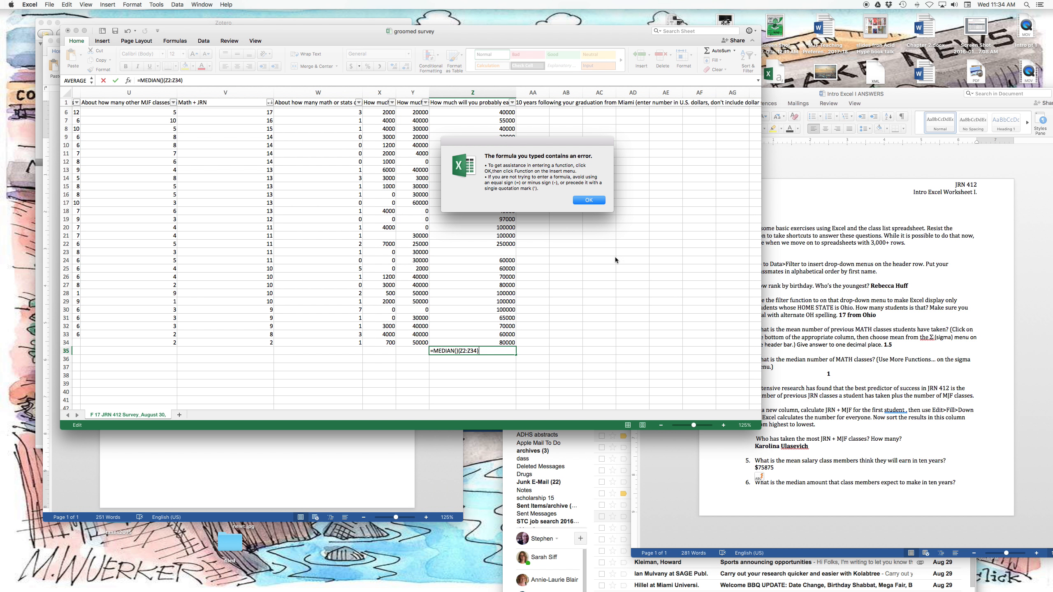
click(588, 200)
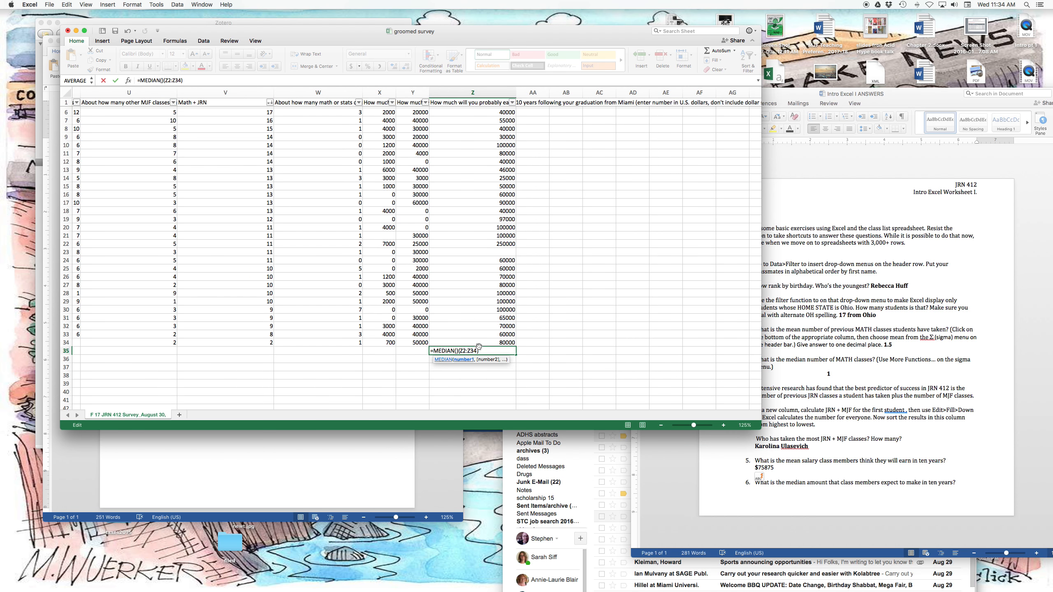
Remove the extra empty parentheses after MEDIAN in Z35 and complete the formula as =MEDIAN(Z2:Z34).
key(Right)
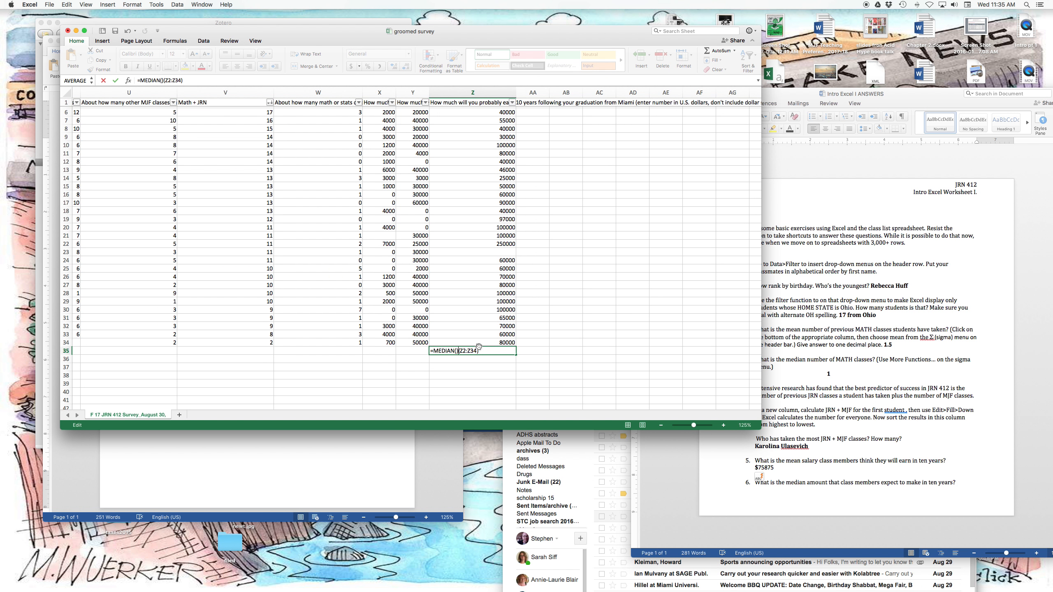
key(BackSpace)
key(BackSpace)
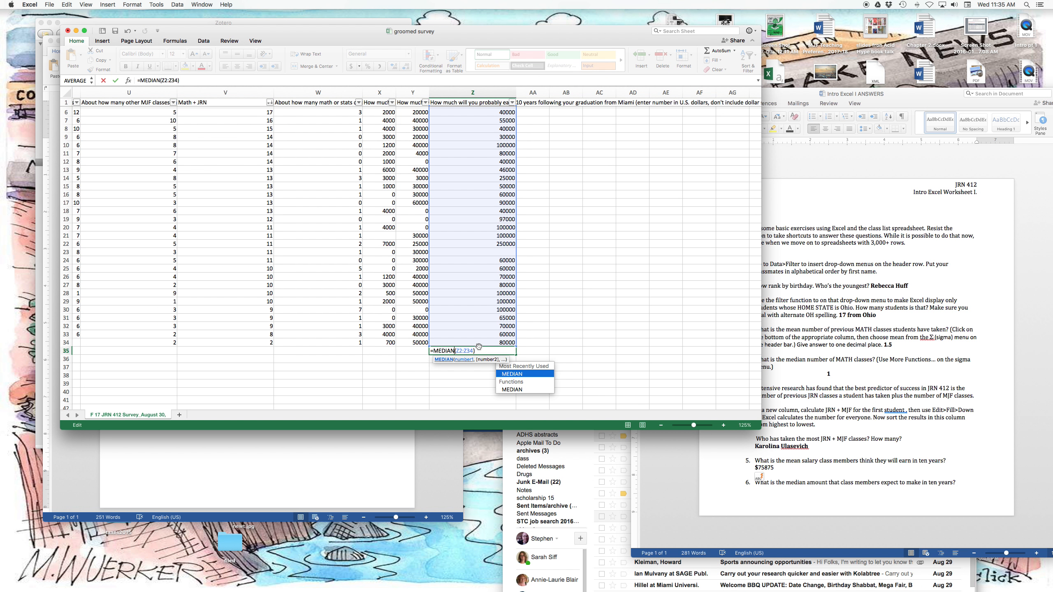
scroll(479, 347, right, 1)
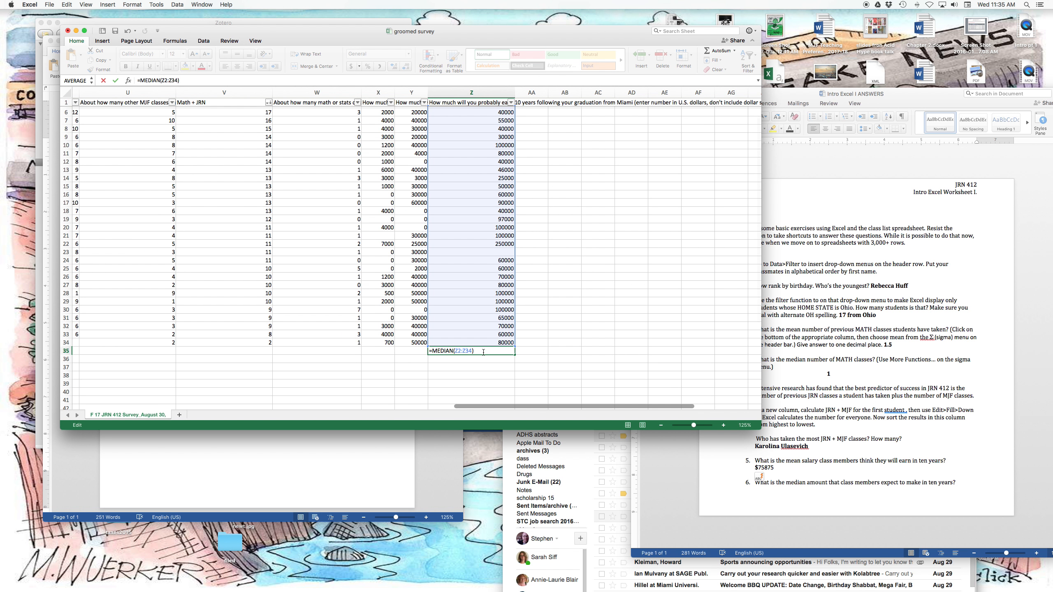
key(Return)
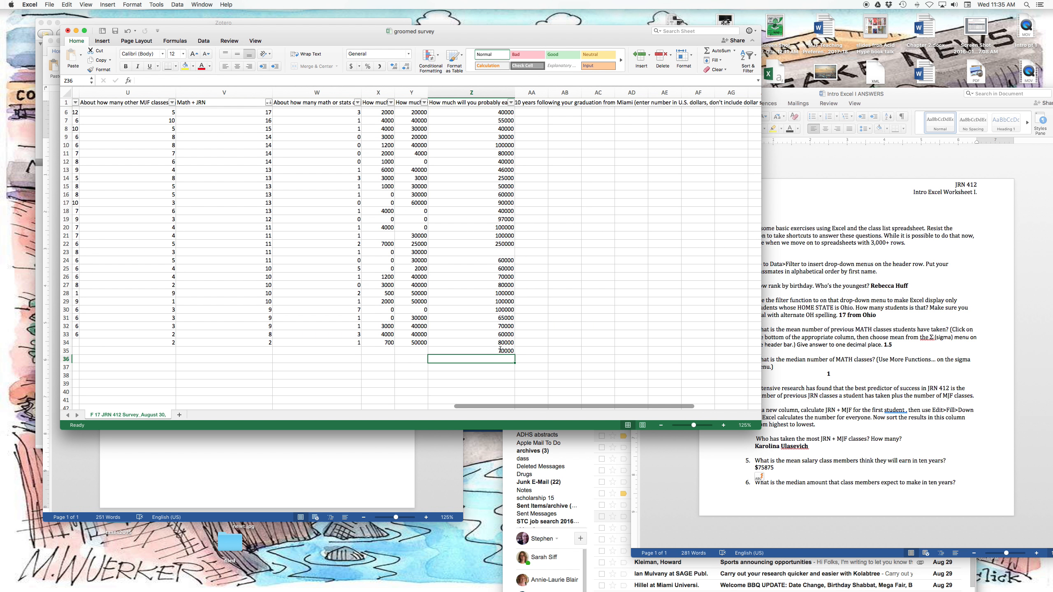
click(499, 350)
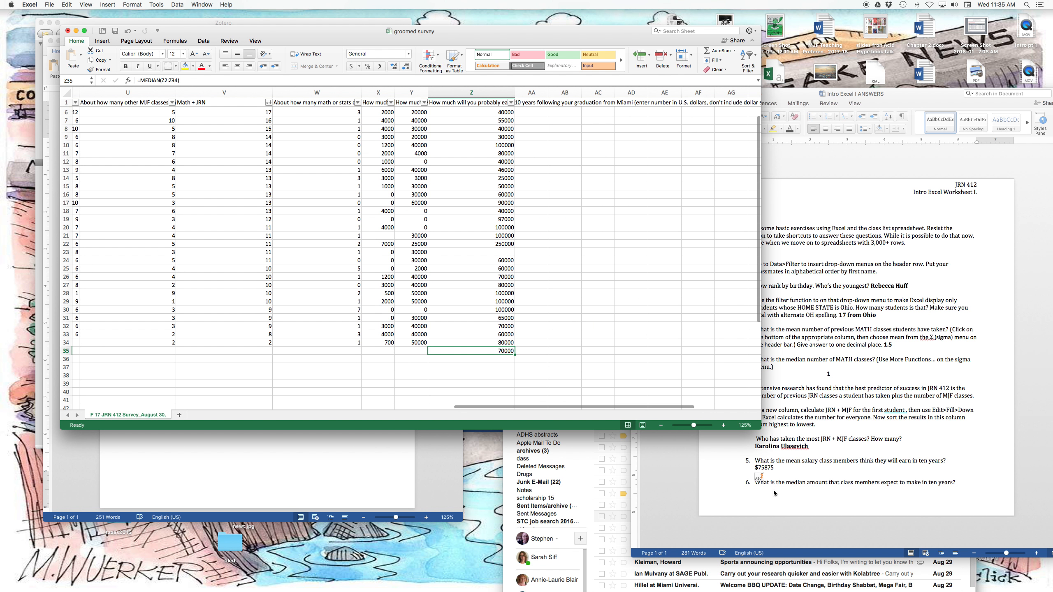
In the Word worksheet, write $70,000 below question 6 and add a thousands comma to the question 5 answer, making it $75,875.
click(976, 489)
text($70,000)
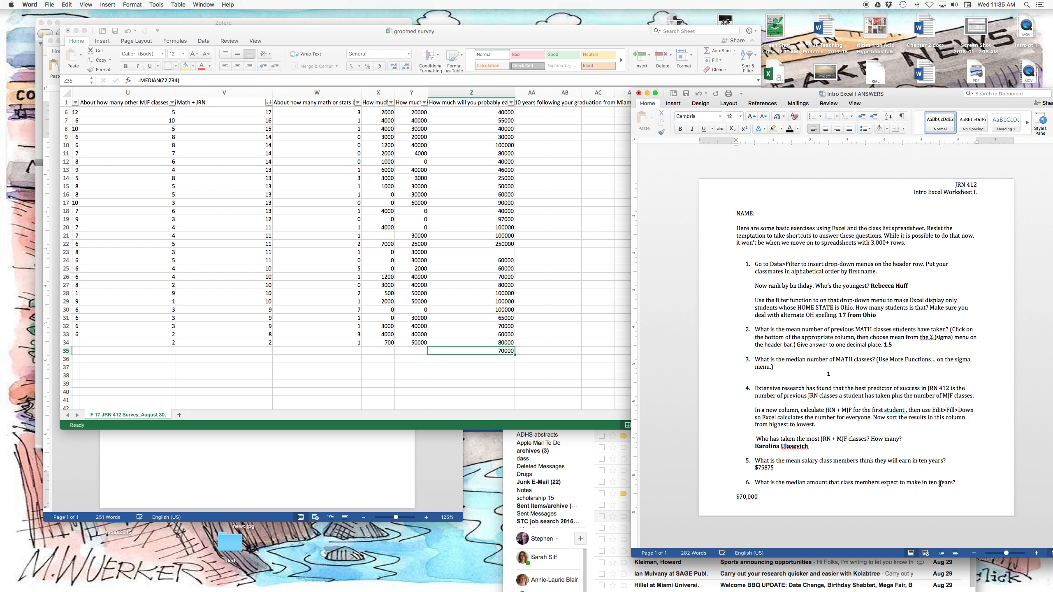
click(765, 468)
text(,)
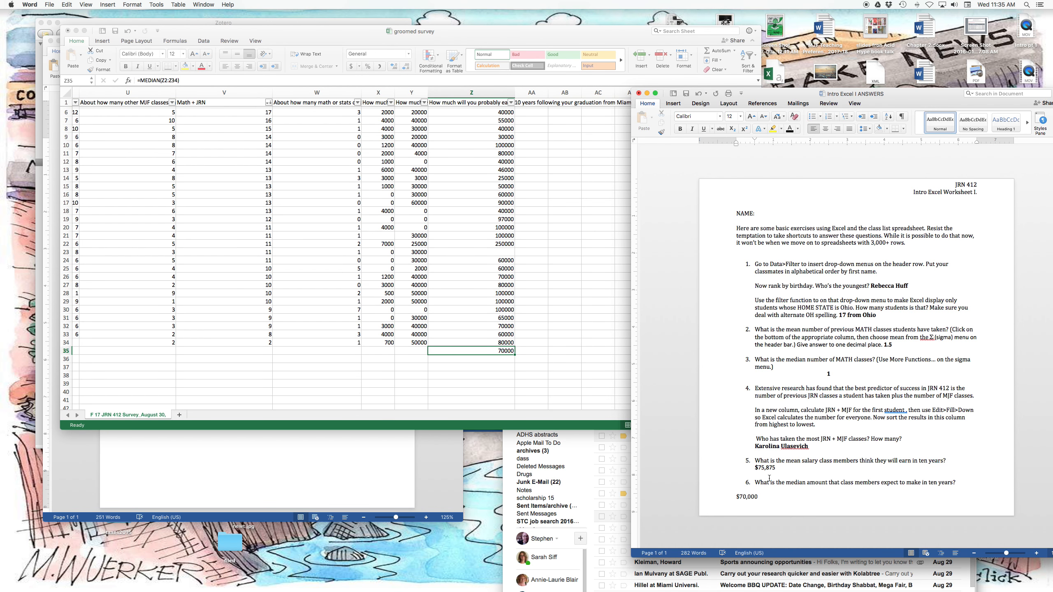